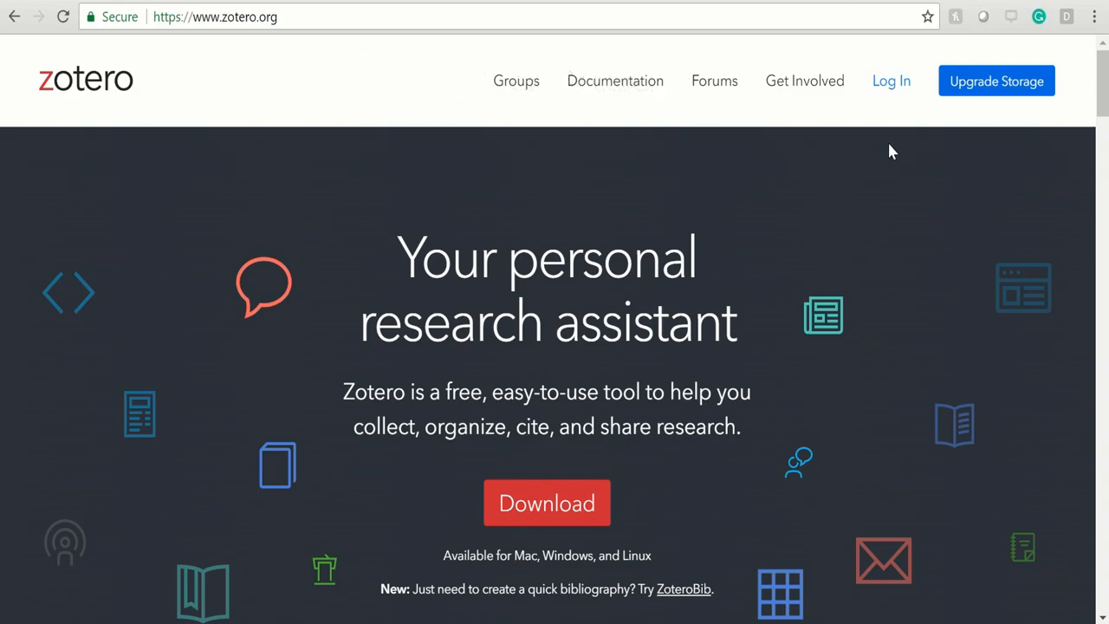
# Fill in the Zotero registration form with a username, the e-mail address and its confirmation, and a password.
pyautogui.click(887, 90)
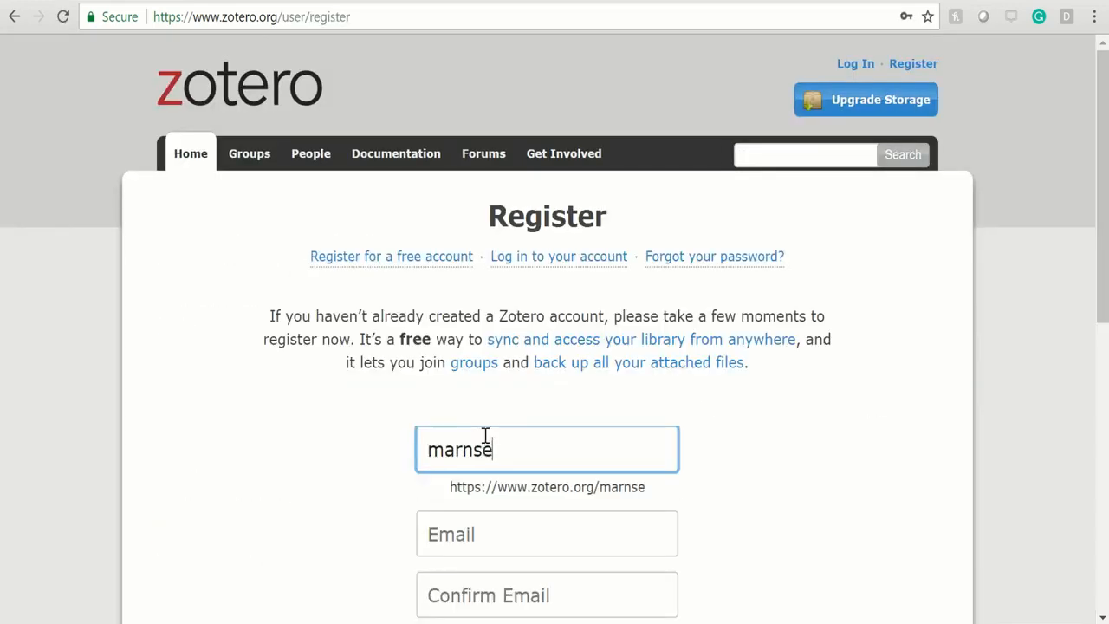
pyautogui.write('al')
pyautogui.scroll(-1, 441, 527)
pyautogui.click(454, 541)
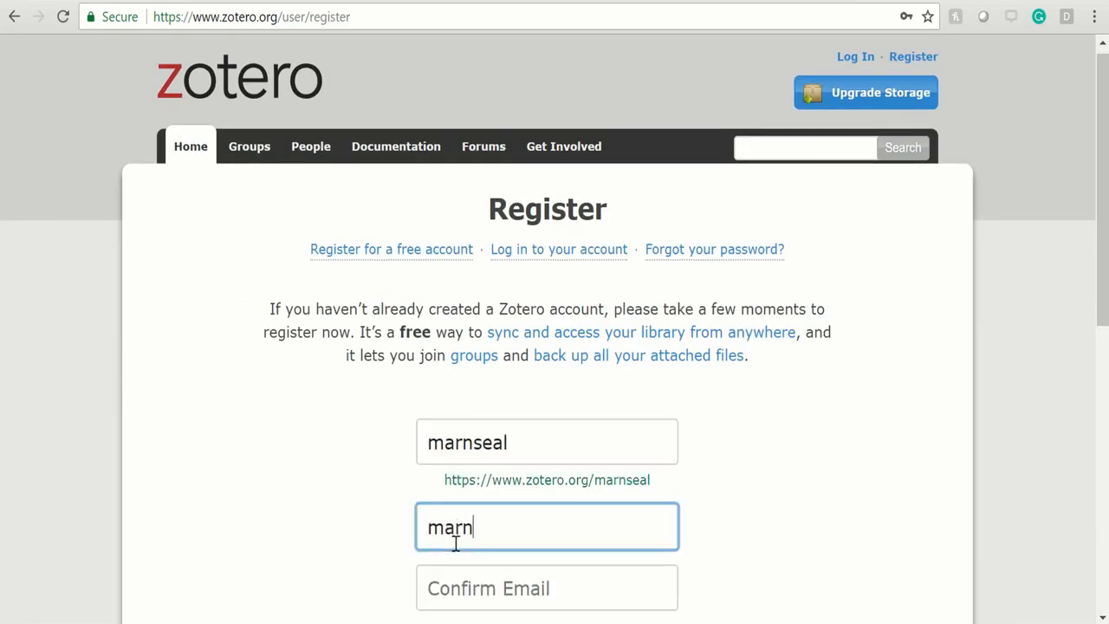
pyautogui.scroll(-3, 766, 436)
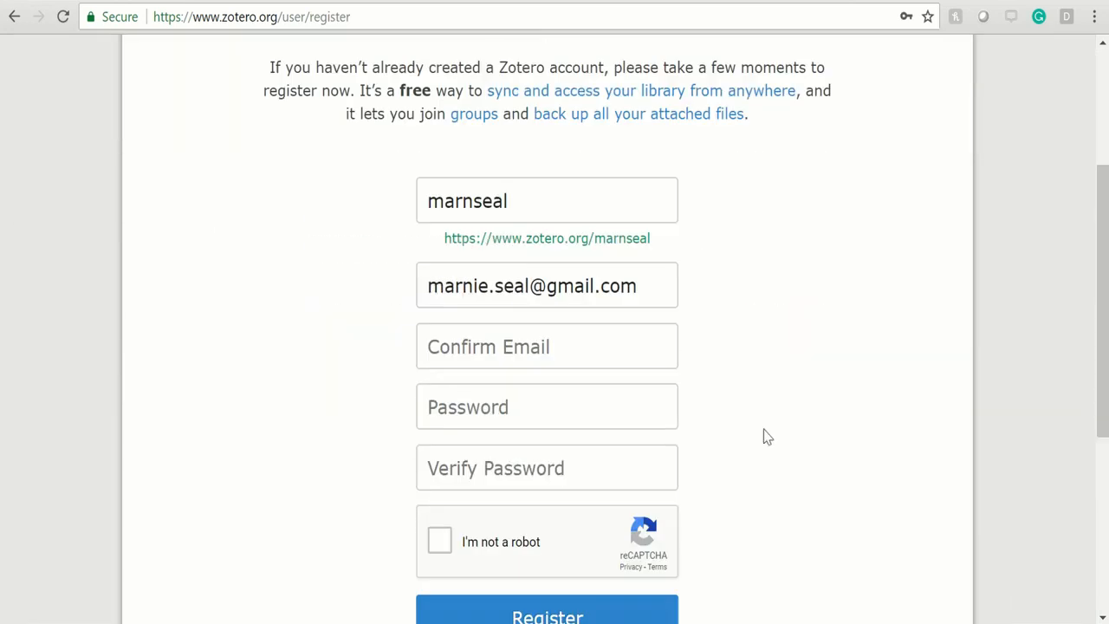
pyautogui.click(492, 336)
pyautogui.click(488, 369)
pyautogui.click(514, 402)
pyautogui.press('BackSpace')
pyautogui.press('BackSpace')
pyautogui.press('BackSpace')
pyautogui.press('BackSpace')
pyautogui.press('BackSpace')
pyautogui.press('BackSpace')
pyautogui.press('BackSpace')
pyautogui.press('BackSpace')
pyautogui.write('••••••••')
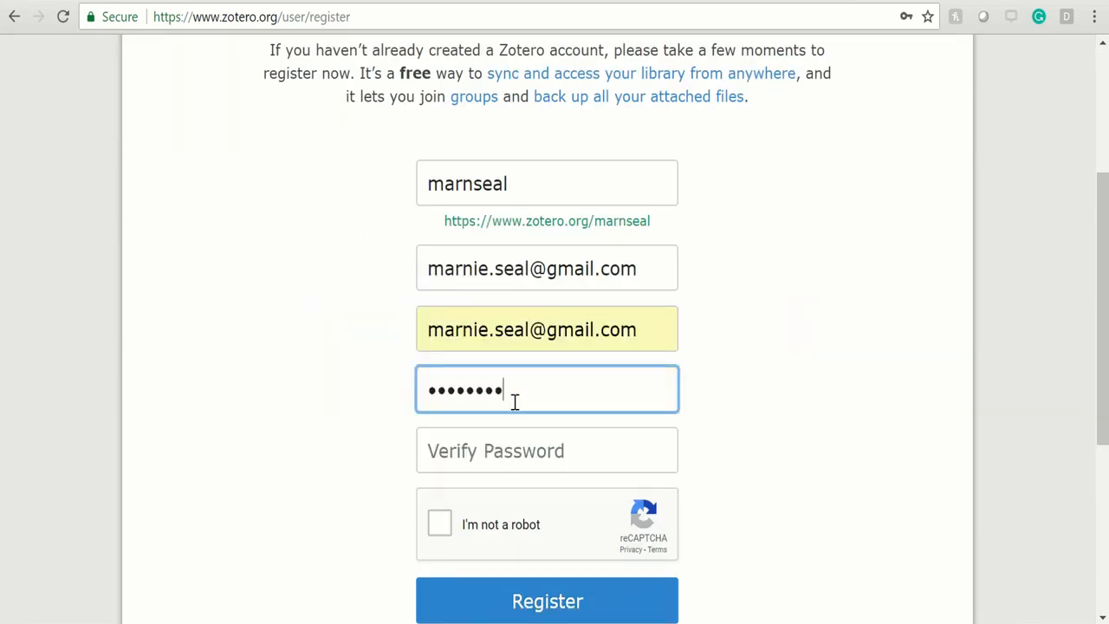
pyautogui.click(517, 448)
pyautogui.write('••••••••')
# Pass the reCAPTCHA store-front image challenge, submit the registration, and log in to the new account.
pyautogui.click(440, 522)
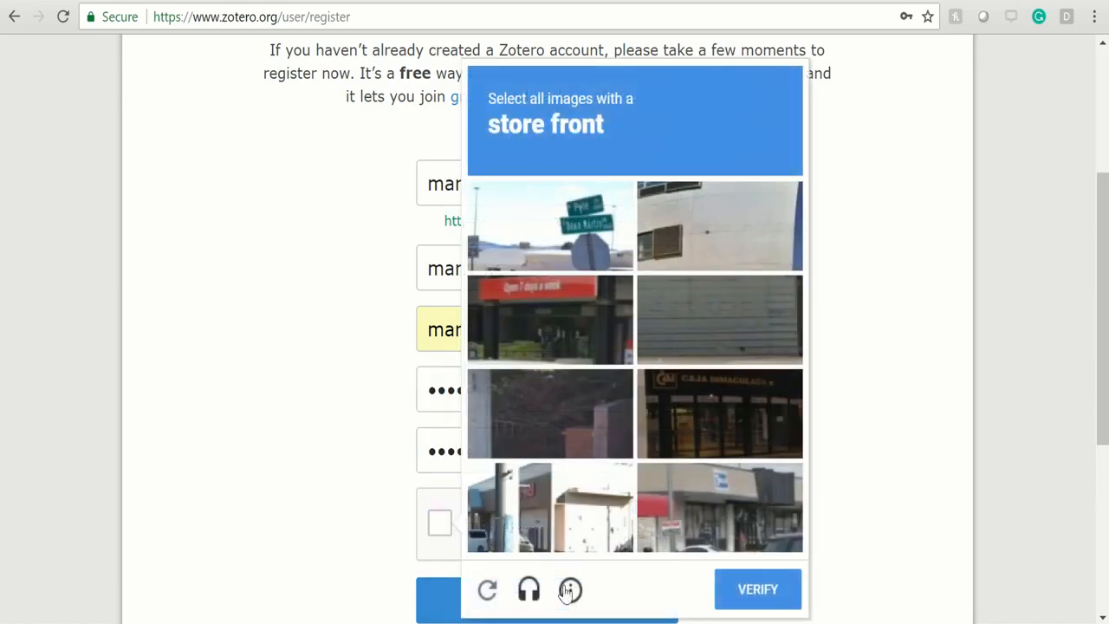
pyautogui.click(567, 360)
pyautogui.click(732, 414)
pyautogui.click(550, 506)
pyautogui.click(719, 507)
pyautogui.click(757, 589)
pyautogui.scroll(-2, 756, 585)
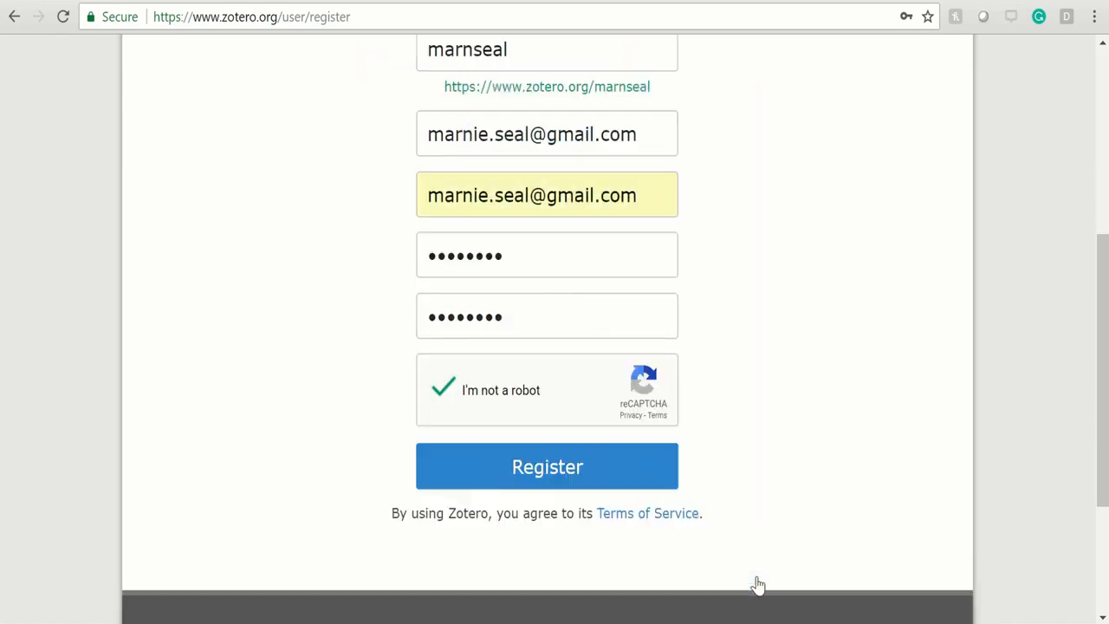
pyautogui.click(611, 468)
pyautogui.click(854, 64)
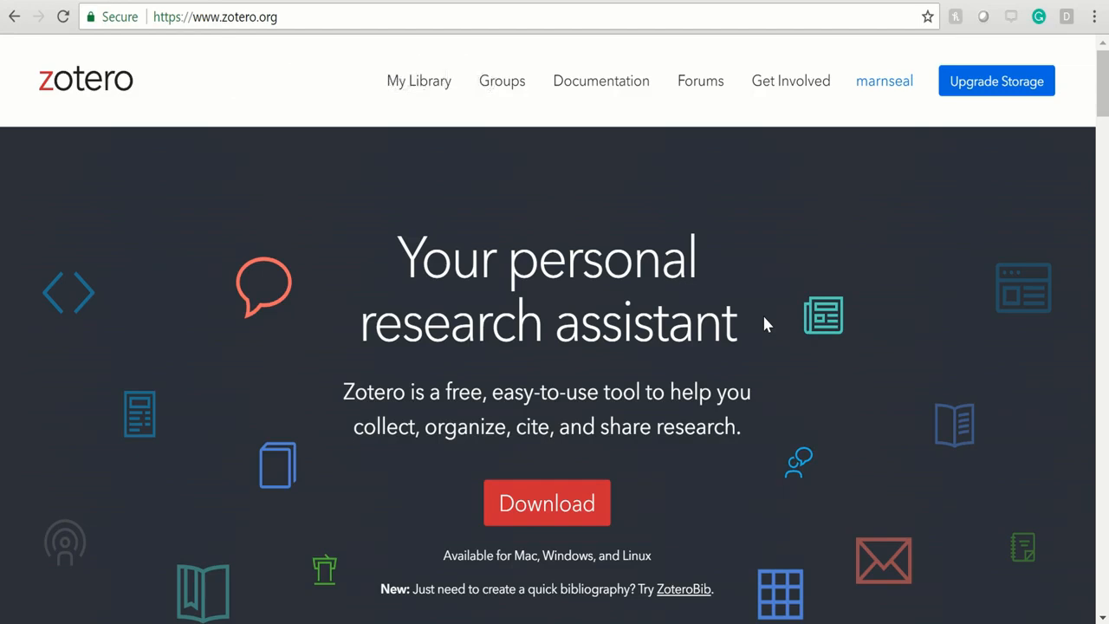
# Download the Zotero 5.0 for Windows installer from the downloads page and launch it.
pyautogui.click(549, 508)
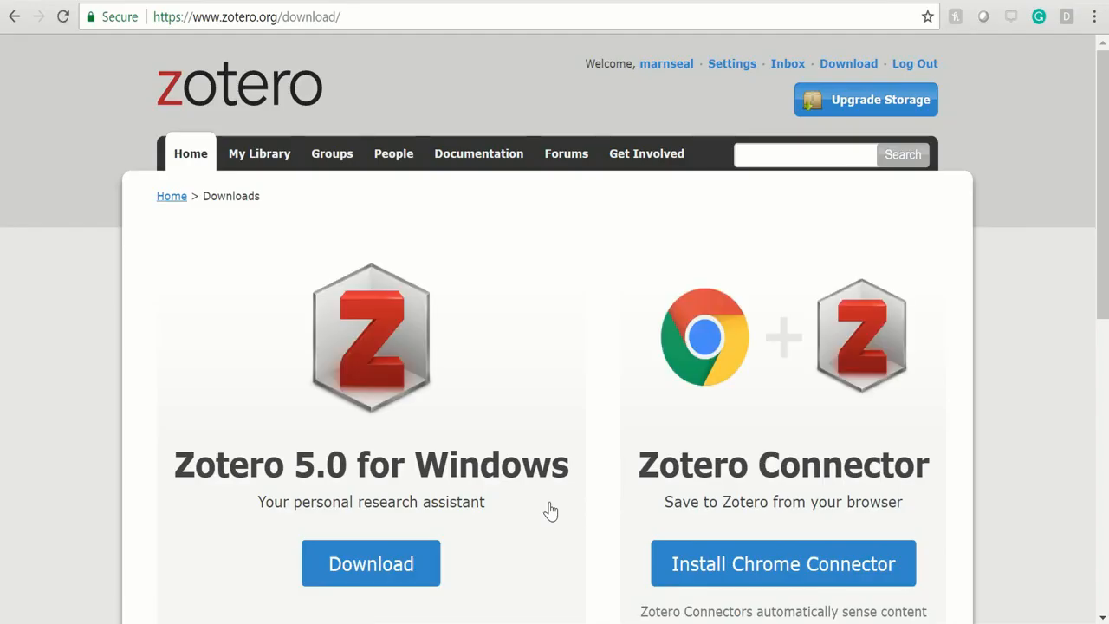
pyautogui.scroll(-1, 550, 510)
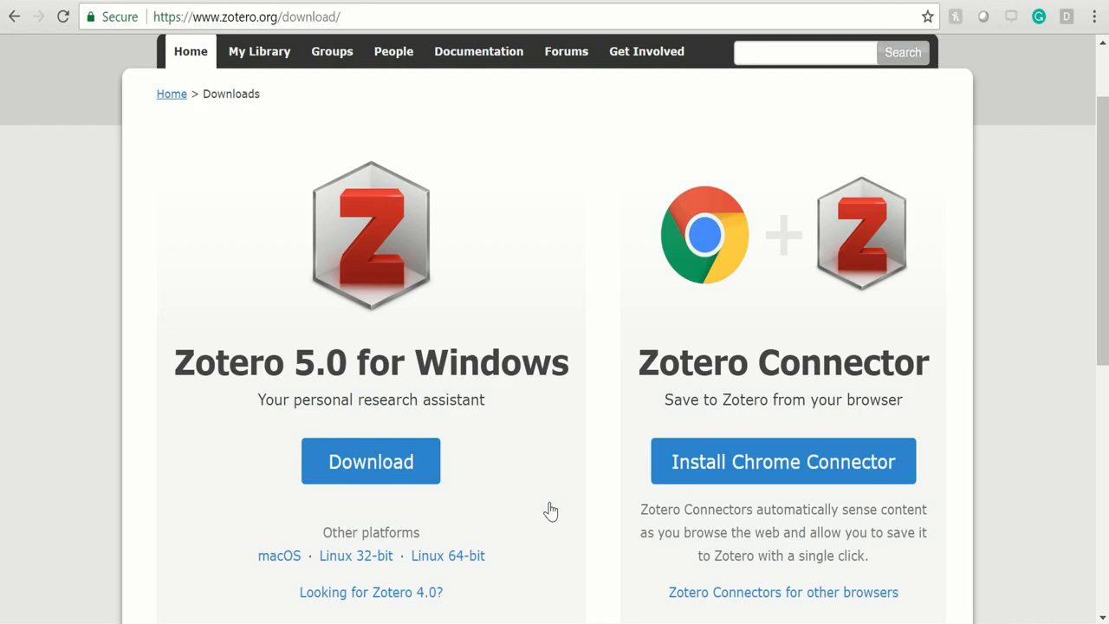
pyautogui.click(139, 603)
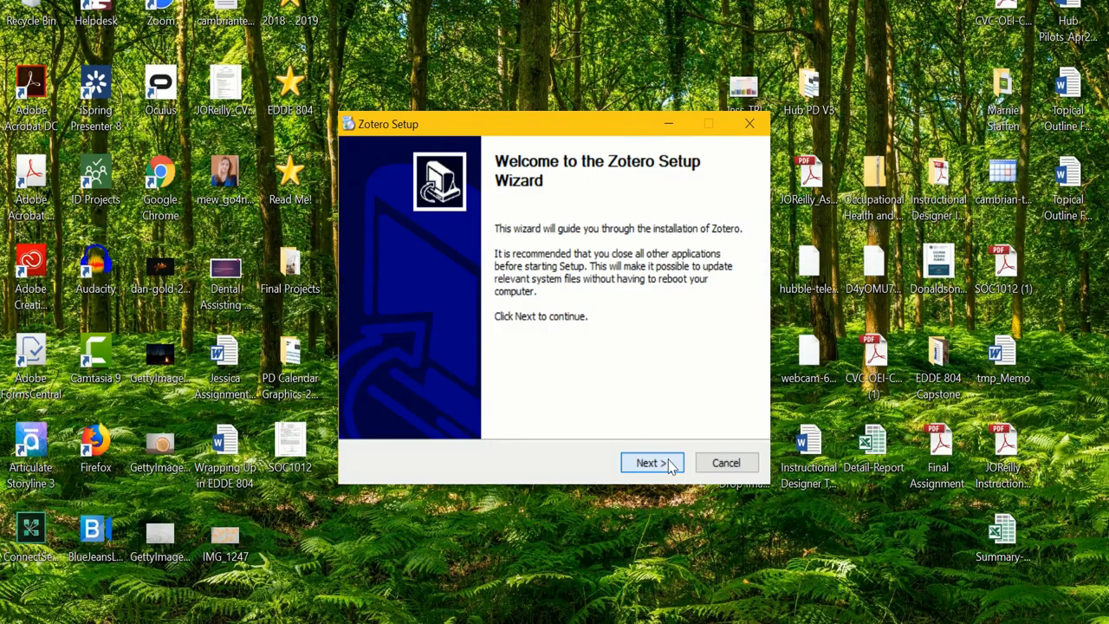
# Run Zotero Setup with the Standard options to upgrade the installation, then return to the browser.
pyautogui.click(652, 463)
pyautogui.click(652, 463)
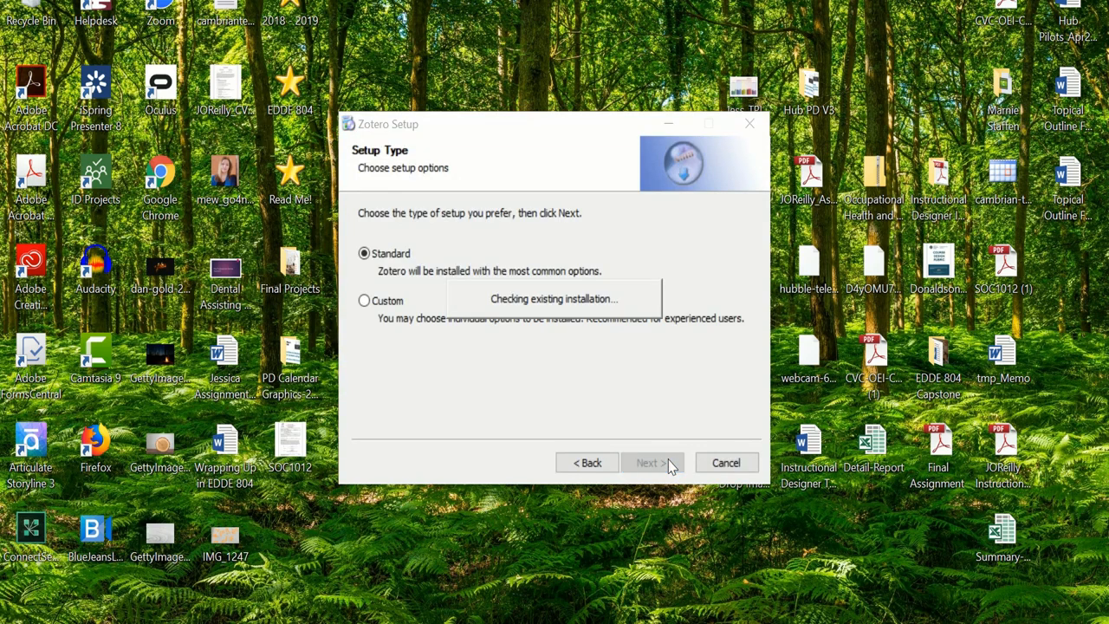
pyautogui.click(652, 463)
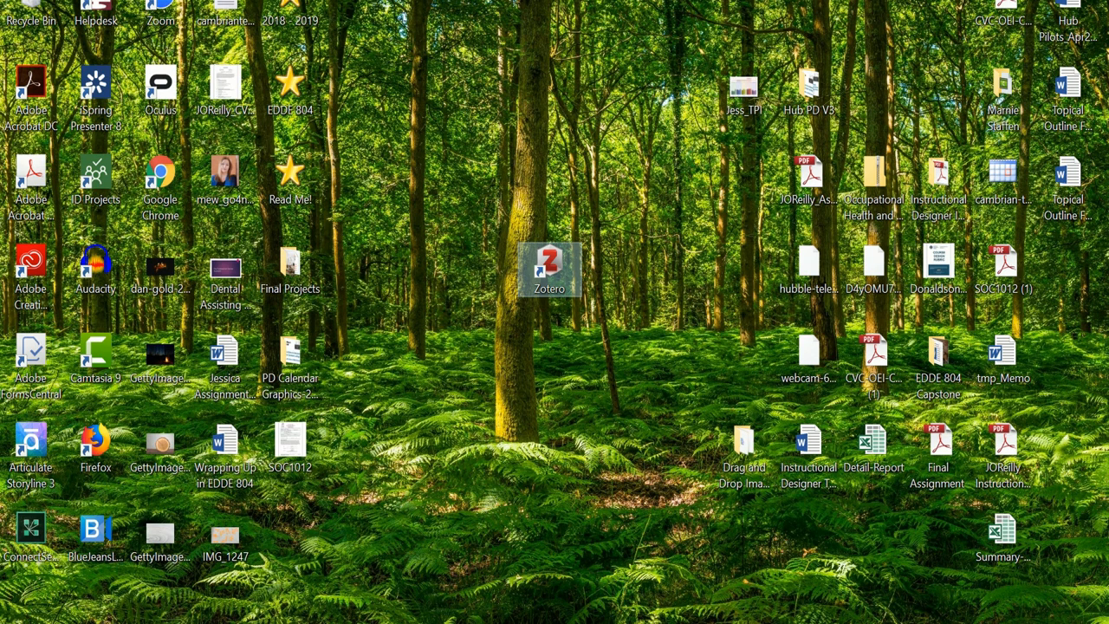
pyautogui.click(405, 622)
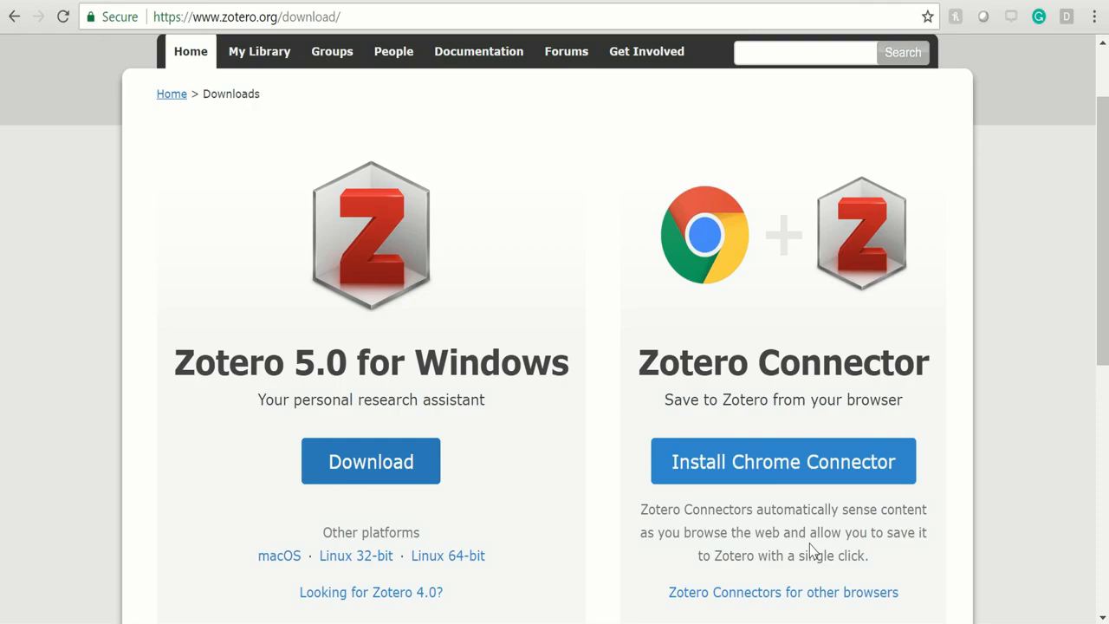
# Add the Zotero Connector extension to Chrome from its Chrome Web Store page.
pyautogui.click(850, 477)
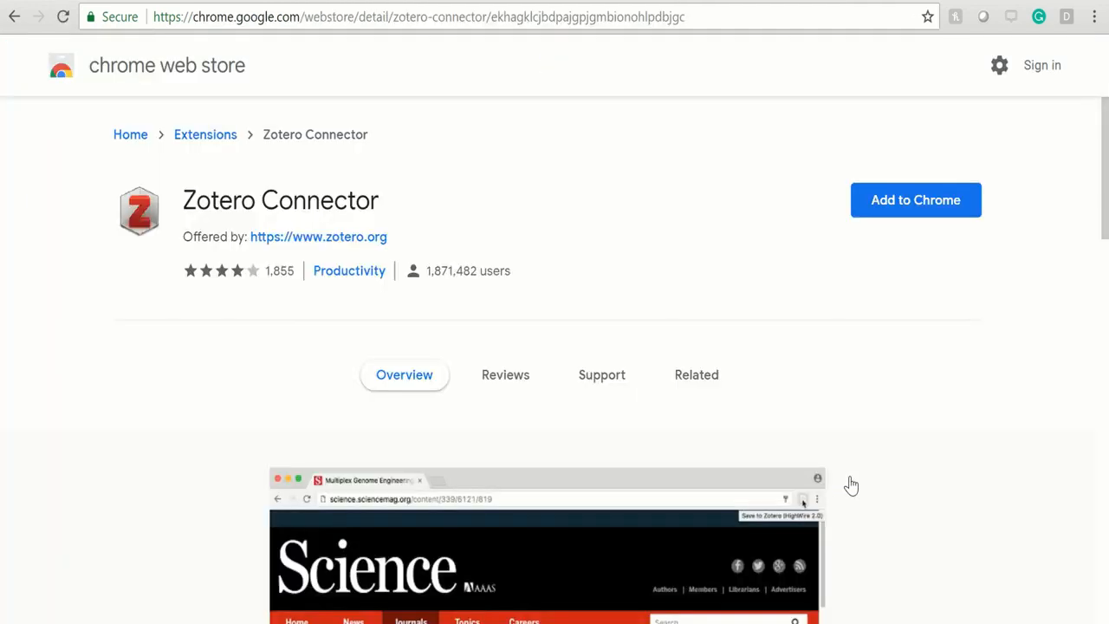
pyautogui.click(908, 201)
pyautogui.click(570, 180)
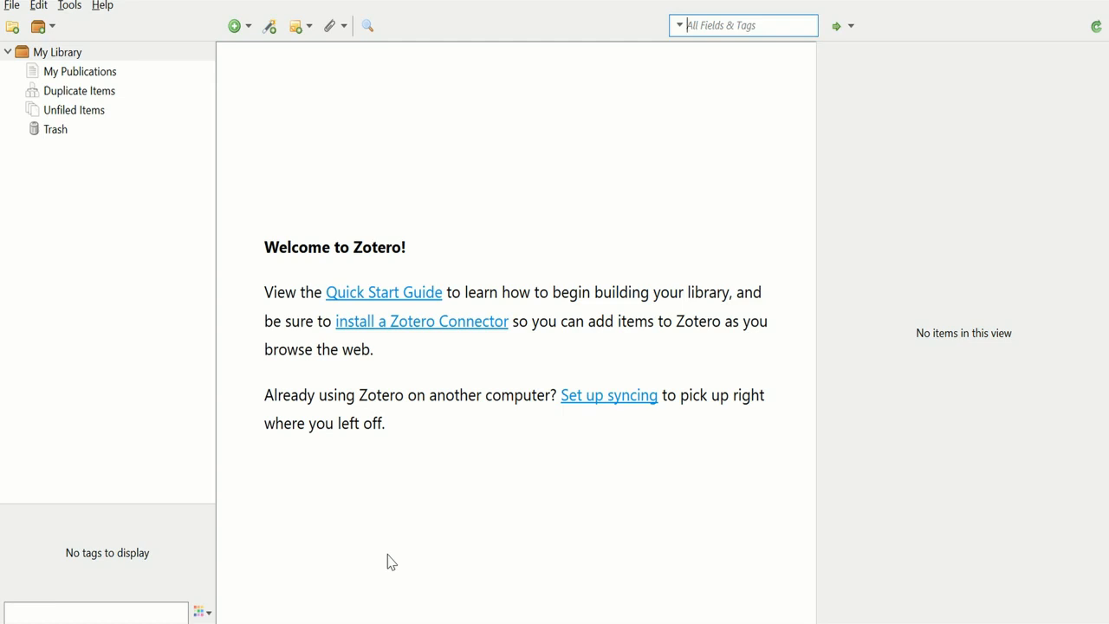
# In Edit > Preferences > Sync, link Zotero to the online account with its username and password.
pyautogui.click(38, 7)
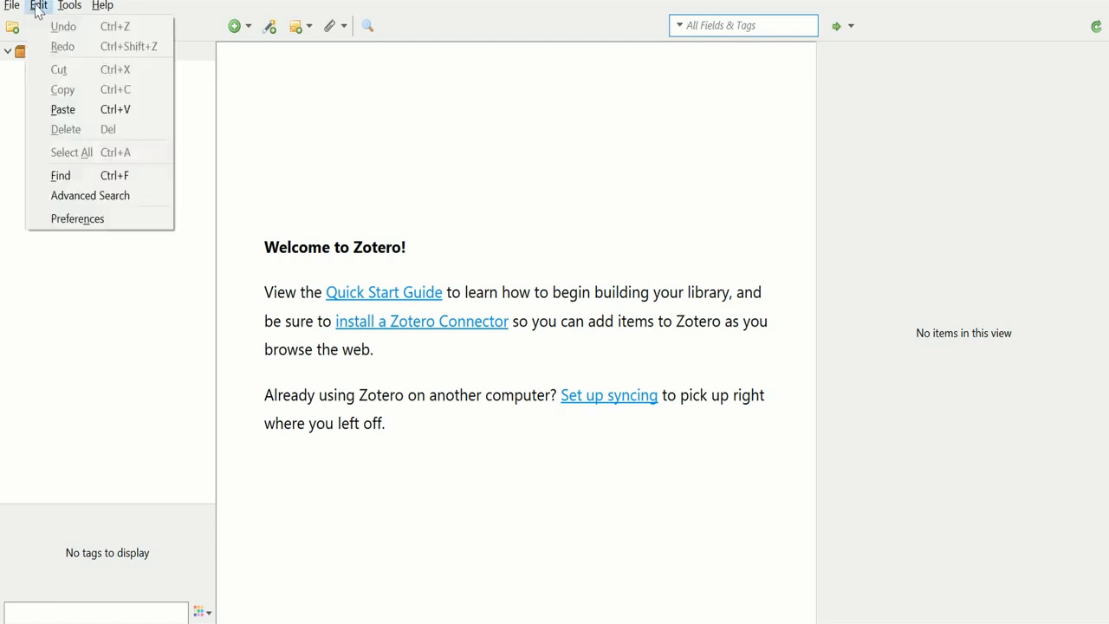
pyautogui.click(101, 223)
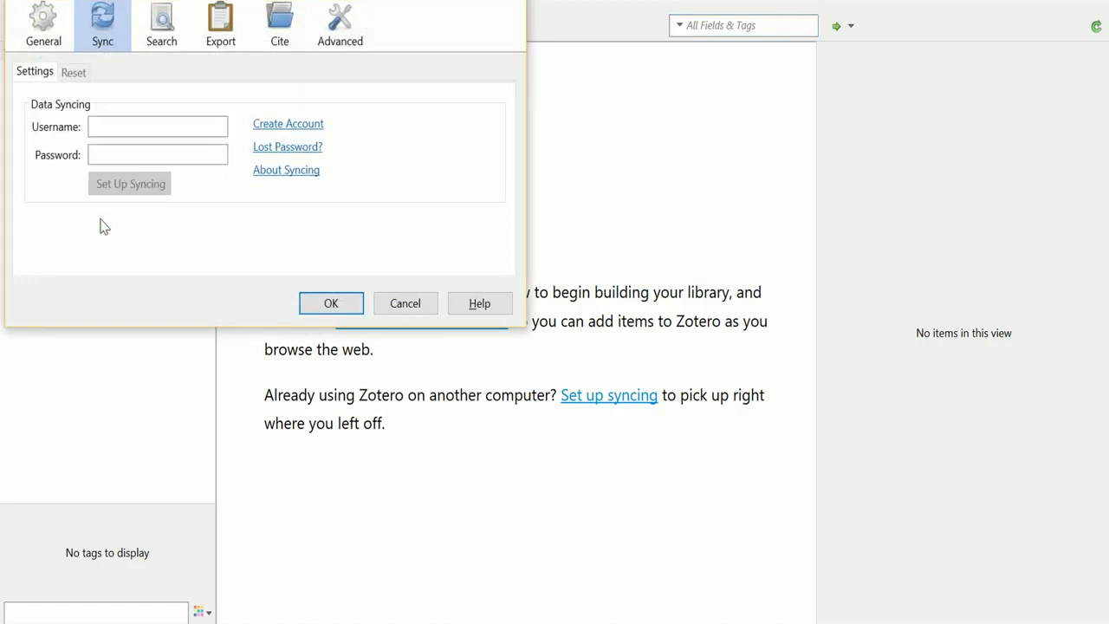
pyautogui.click(147, 121)
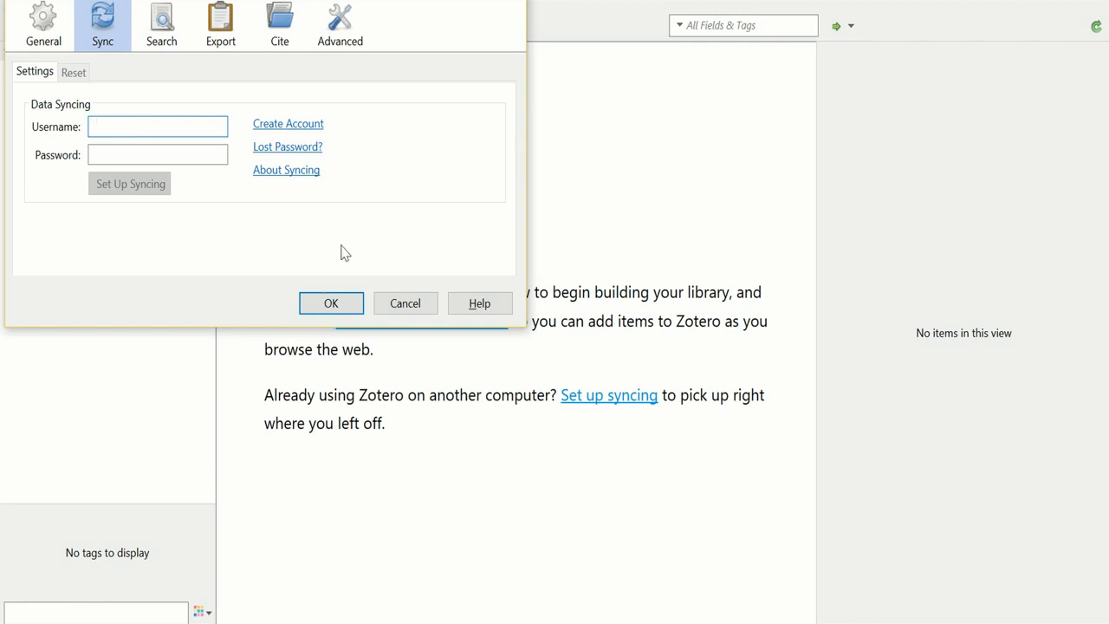
pyautogui.click(127, 126)
pyautogui.click(145, 156)
pyautogui.write('••••••••')
pyautogui.click(128, 185)
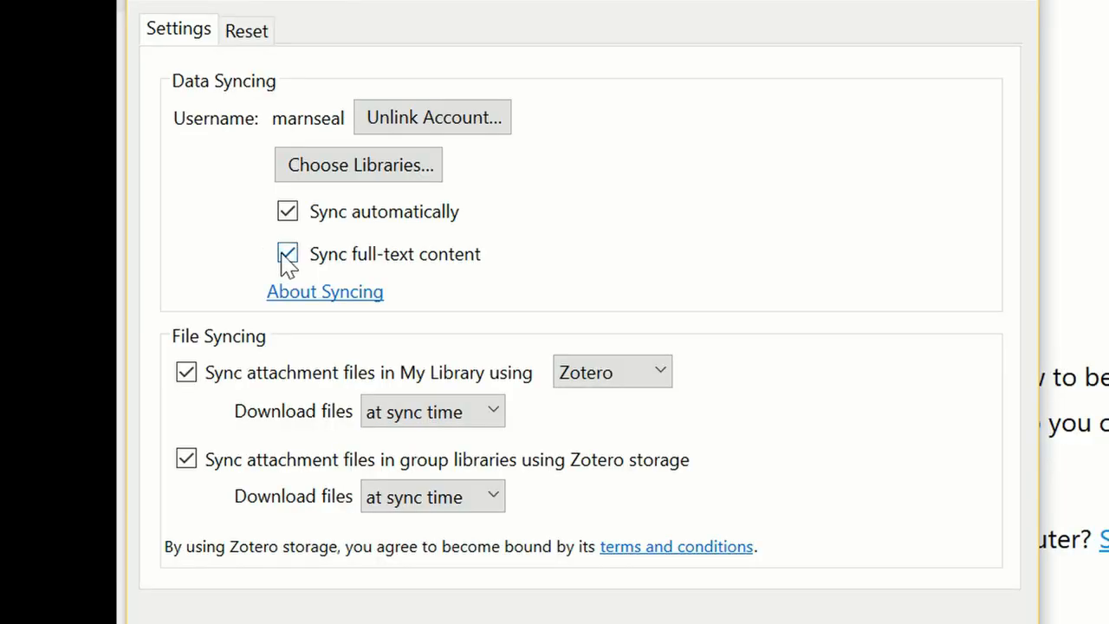
# Turn off full-text content syncing and My Library attachment file syncing.
pyautogui.click(286, 262)
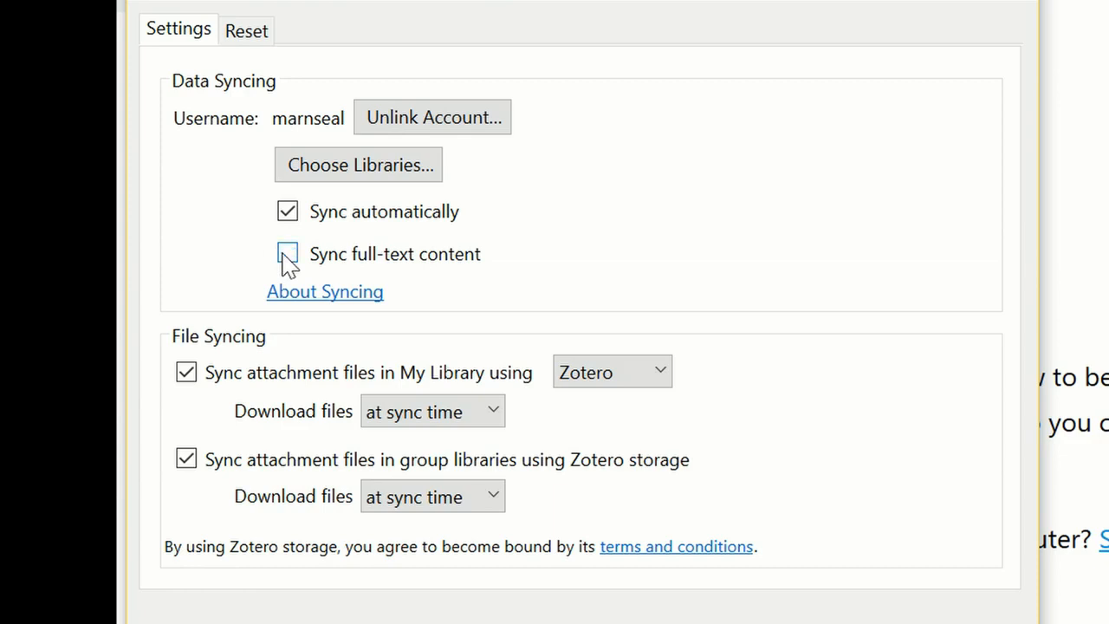
pyautogui.click(185, 376)
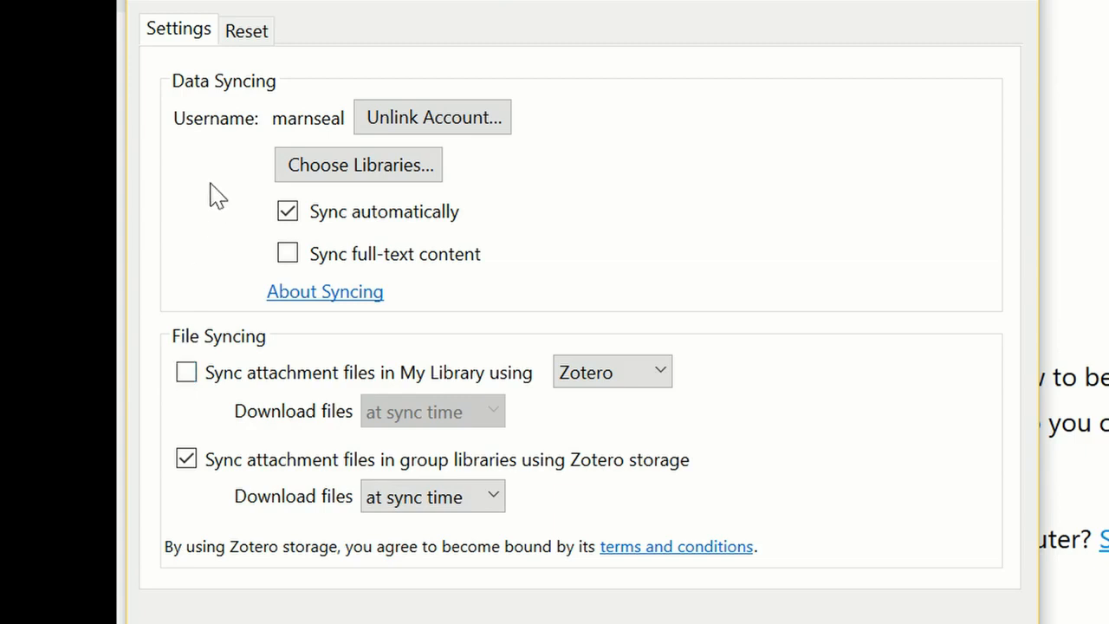
pyautogui.click(211, 86)
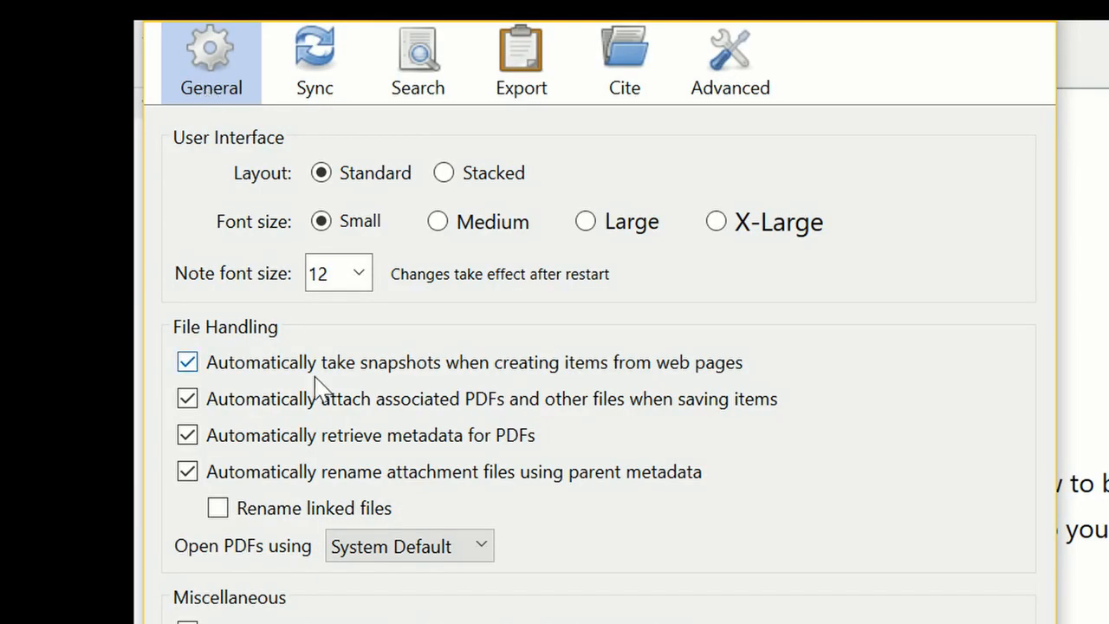
# Disable automatic PDF attaching and set APA 6th edition as the Quick Copy default and citation style.
pyautogui.click(188, 399)
pyautogui.click(520, 43)
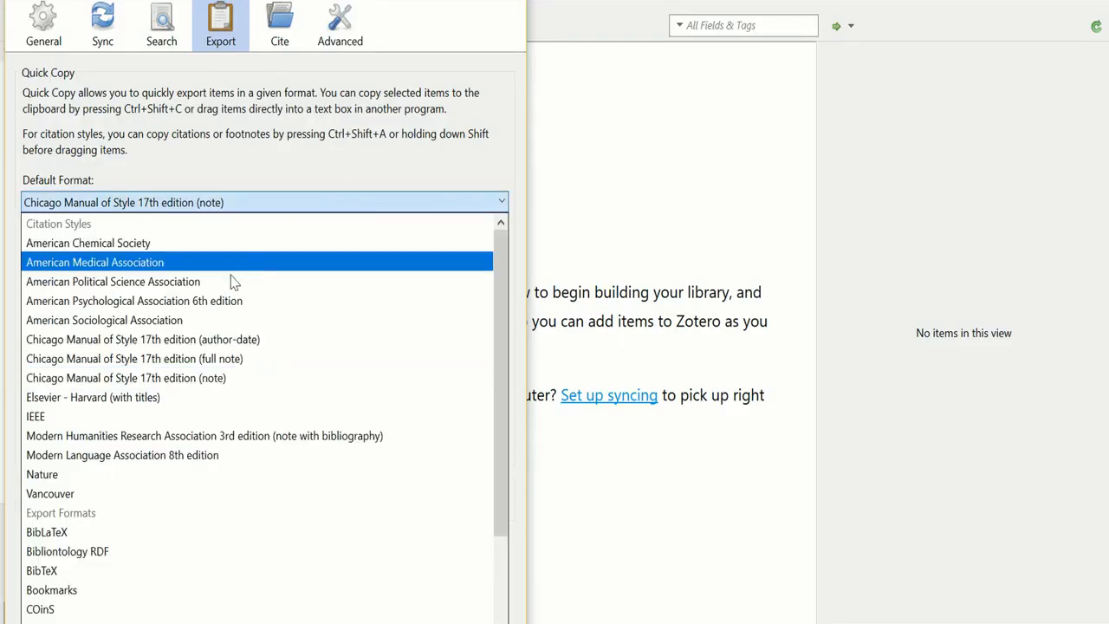
pyautogui.click(212, 300)
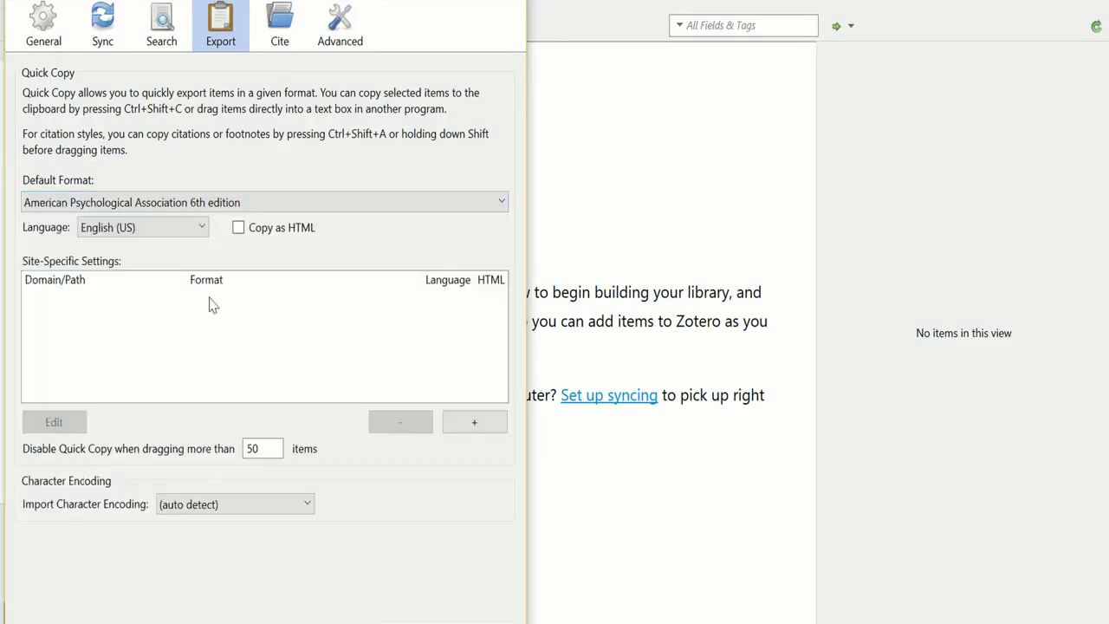
pyautogui.click(293, 36)
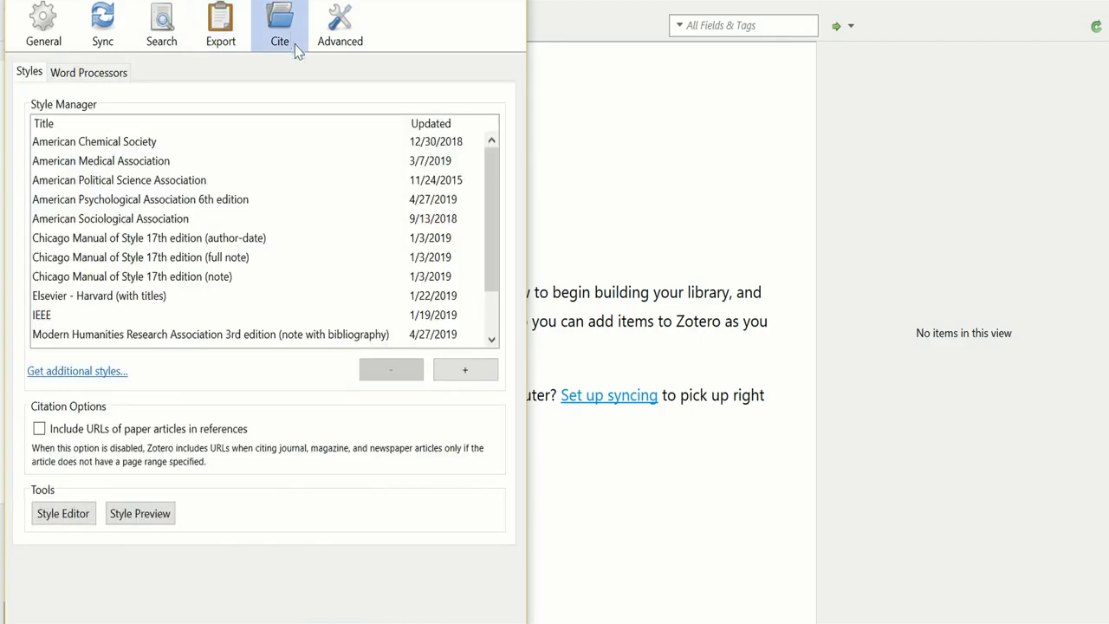
pyautogui.click(173, 199)
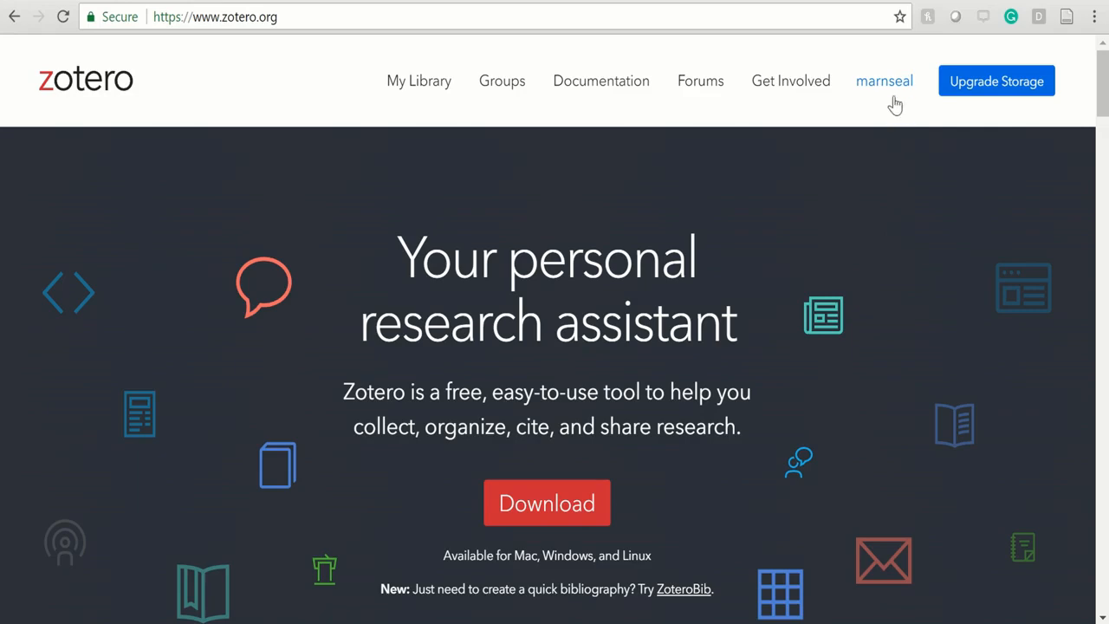
# Open the website account's Settings and scroll through its Storage page.
pyautogui.click(891, 96)
pyautogui.click(905, 223)
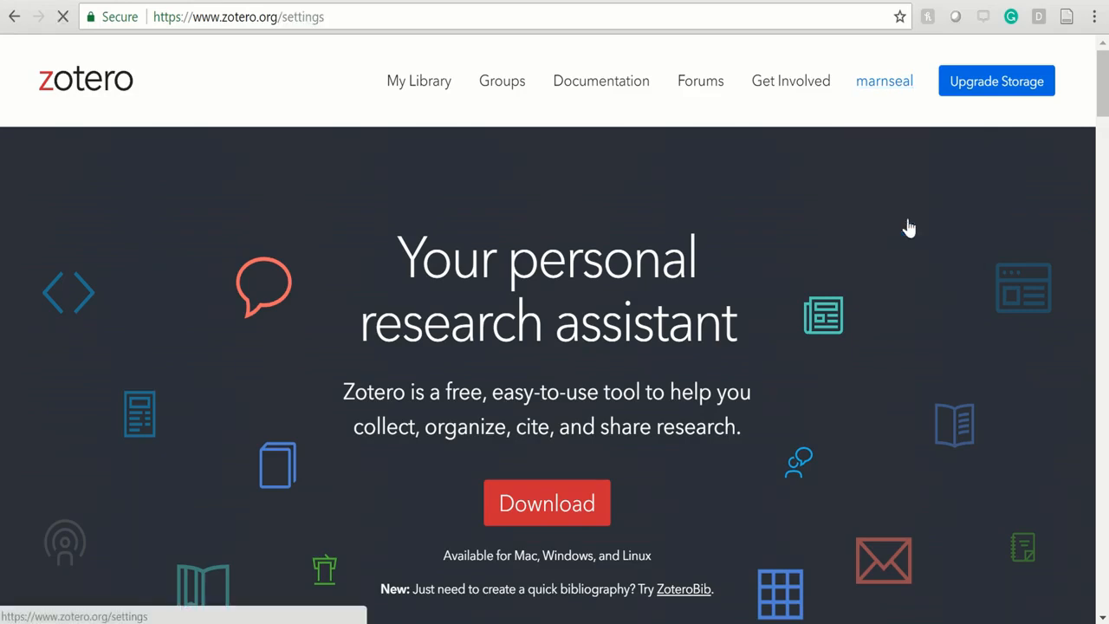
pyautogui.click(490, 300)
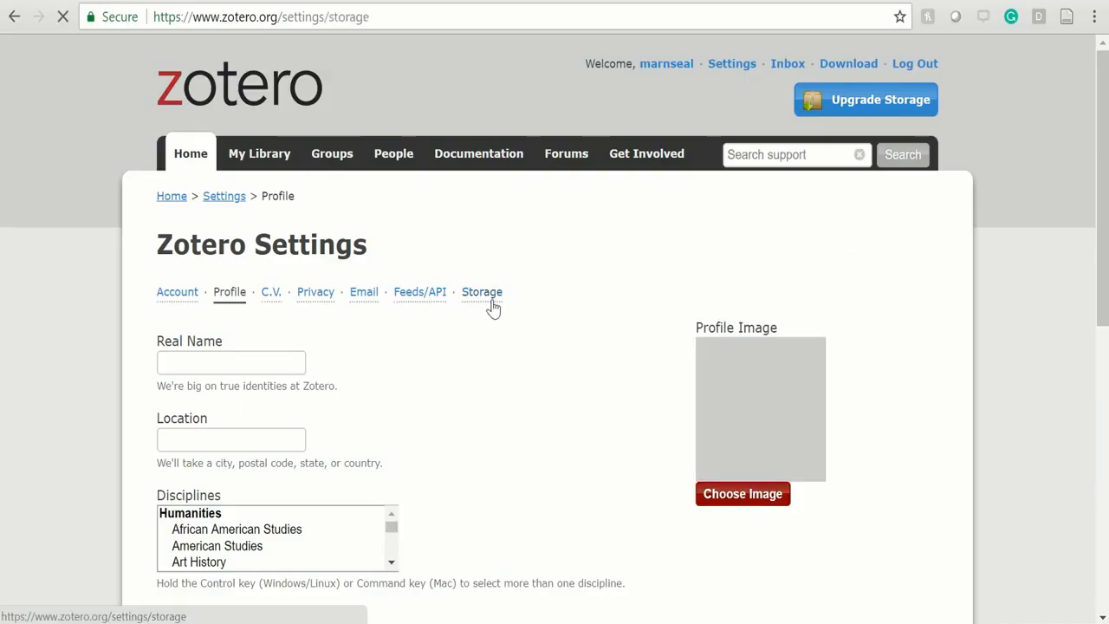
pyautogui.scroll(-3, 490, 305)
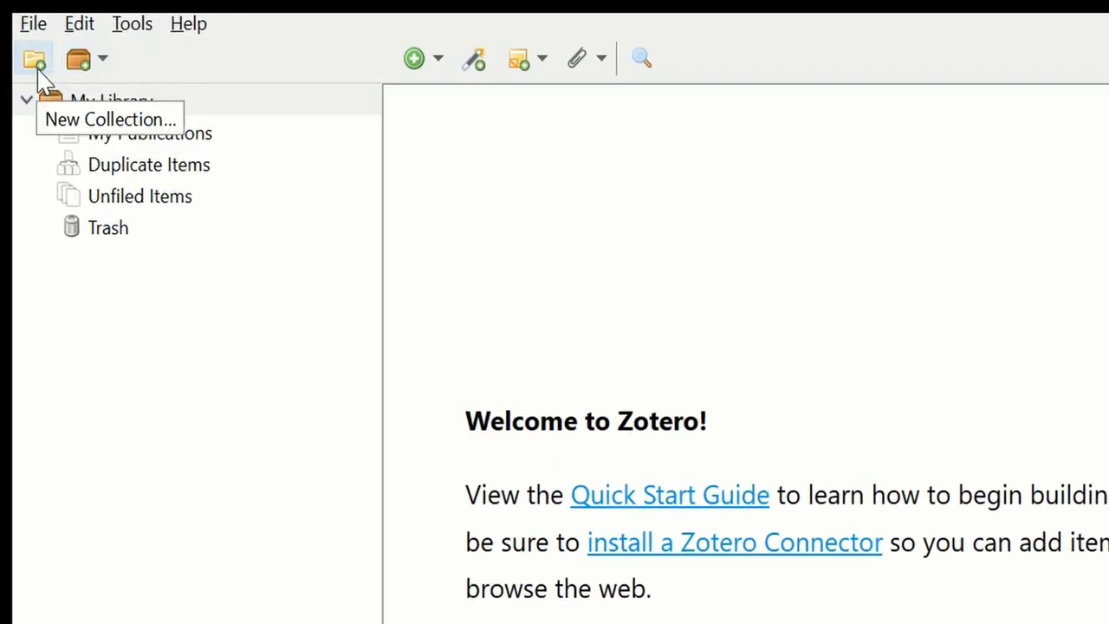
# Add a new collection named Cats, then a second one named Dogs.
pyautogui.click(37, 70)
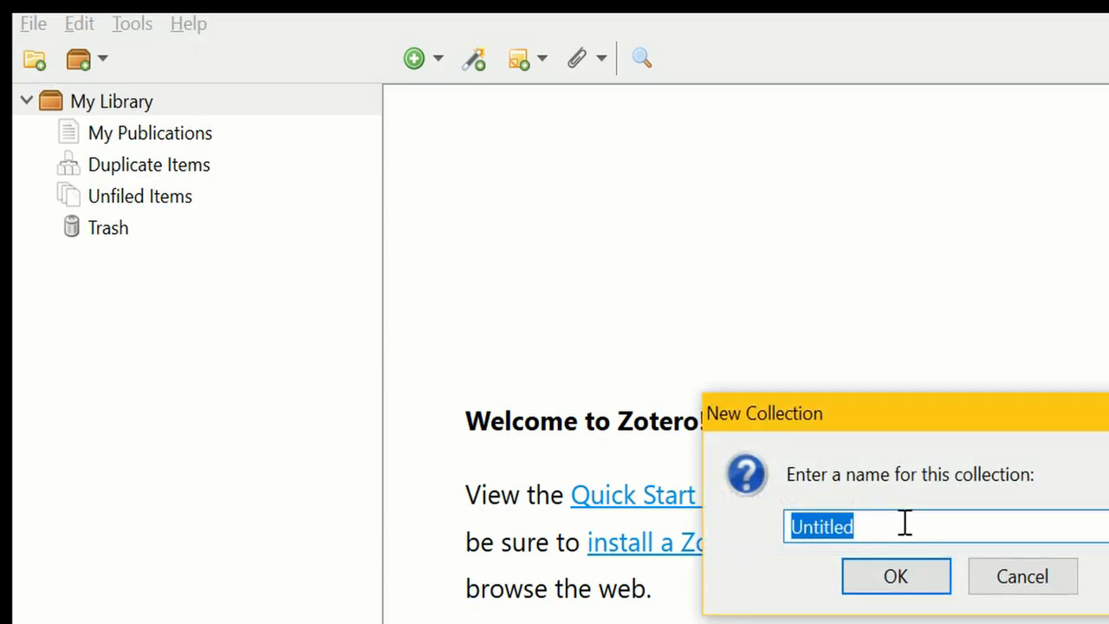
pyautogui.write('Cats')
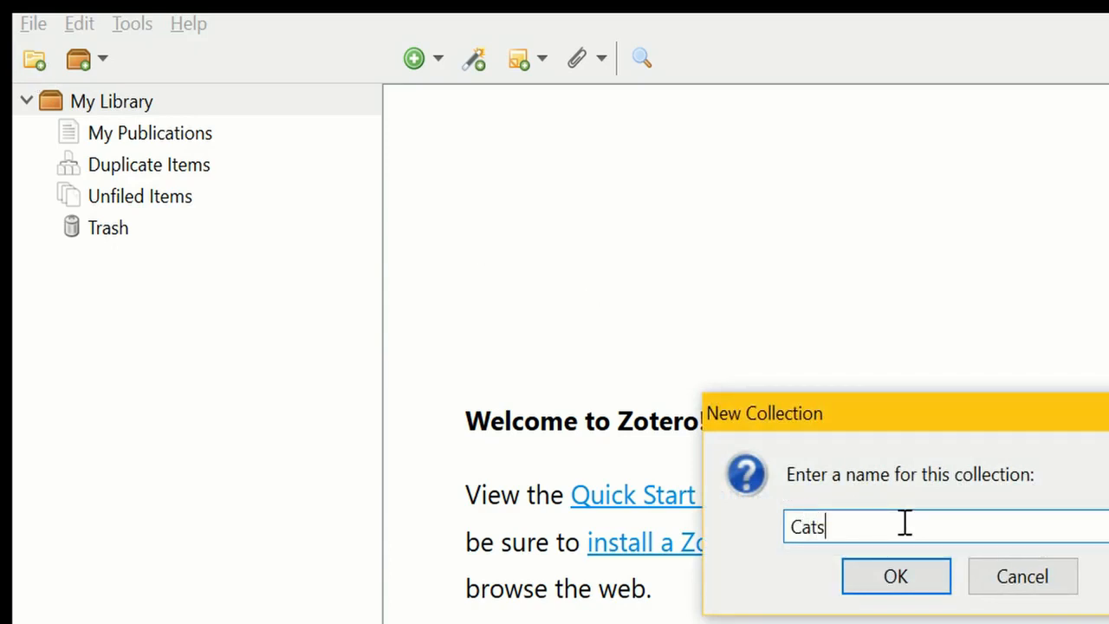
pyautogui.click(895, 577)
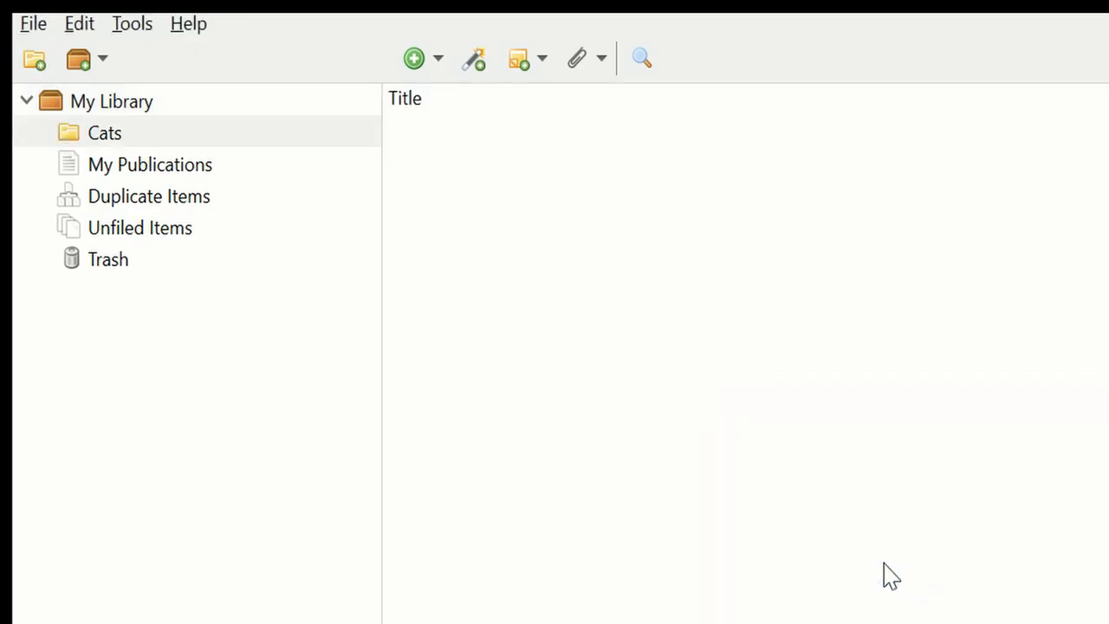
pyautogui.click(26, 64)
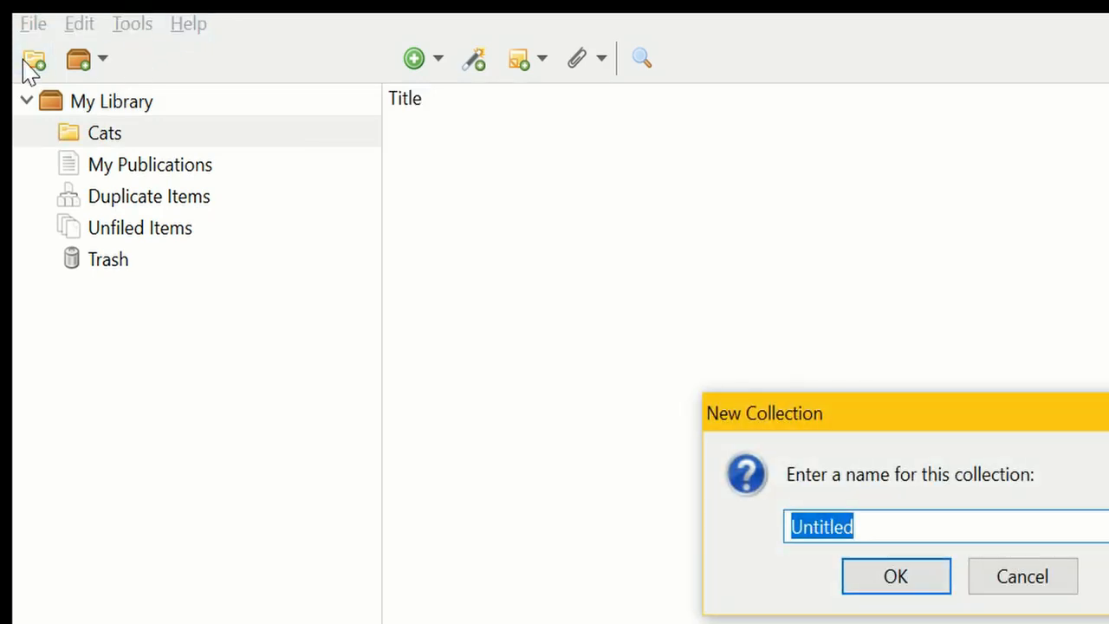
pyautogui.write('Dogs')
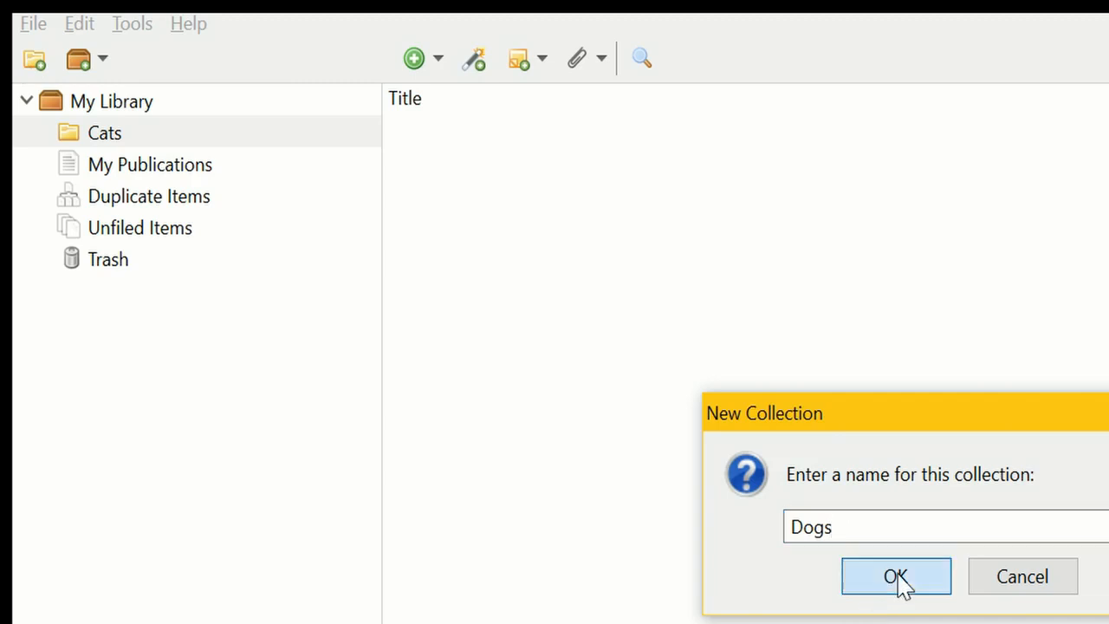
pyautogui.click(901, 582)
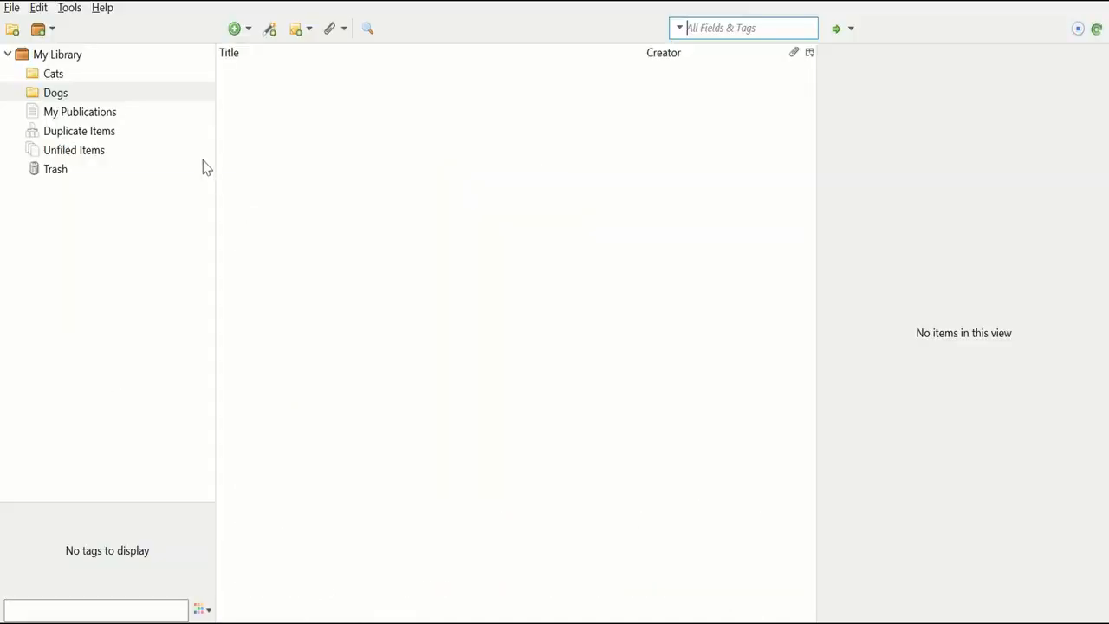
# Save the cat sociability article with the Zotero Connector, and file the Dogs book into the Dogs collection.
pyautogui.click(53, 74)
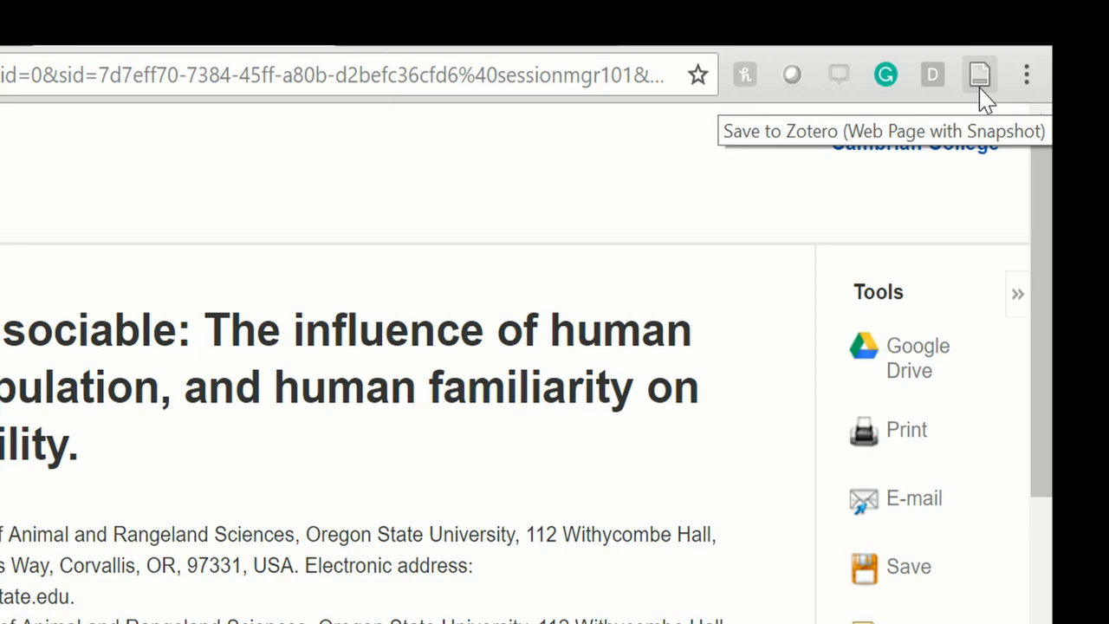
pyautogui.click(980, 84)
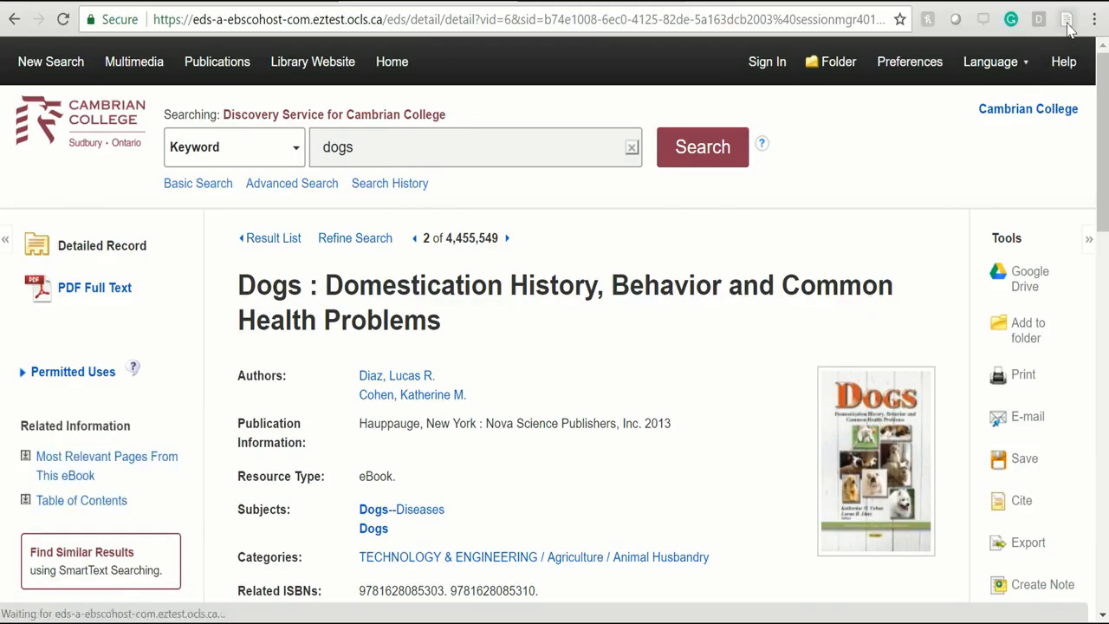
pyautogui.click(1067, 26)
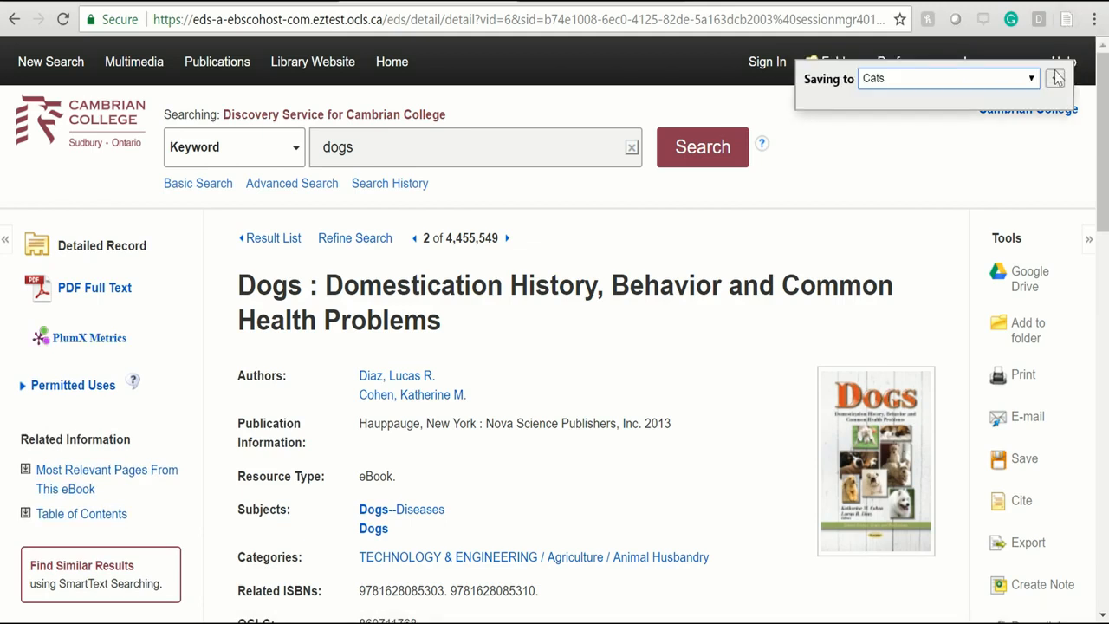
pyautogui.click(1033, 86)
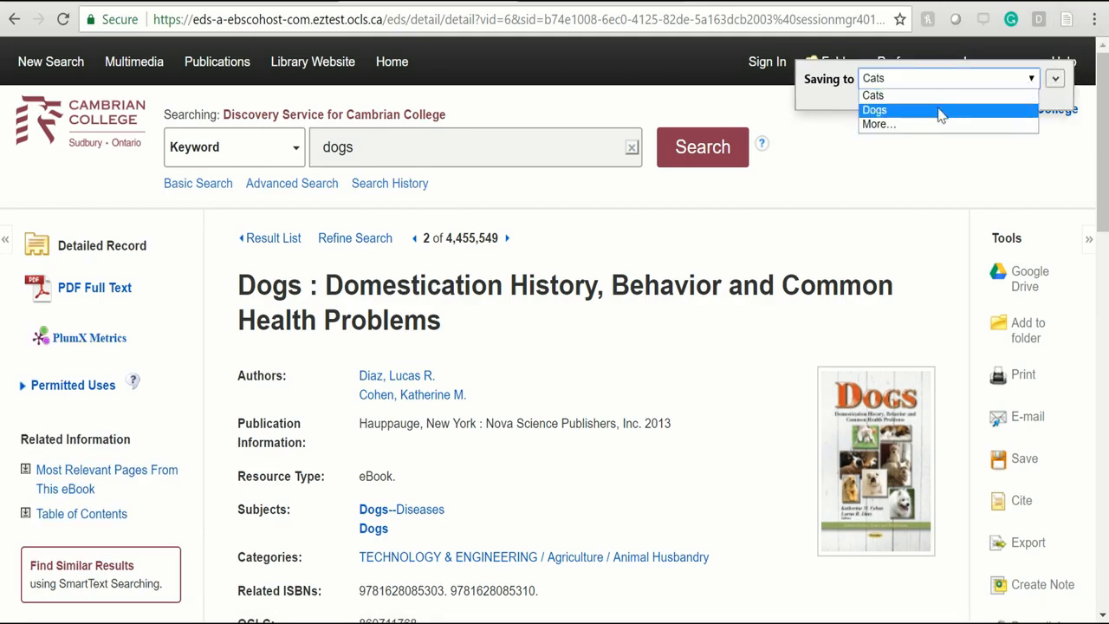
pyautogui.click(941, 110)
pyautogui.click(1054, 79)
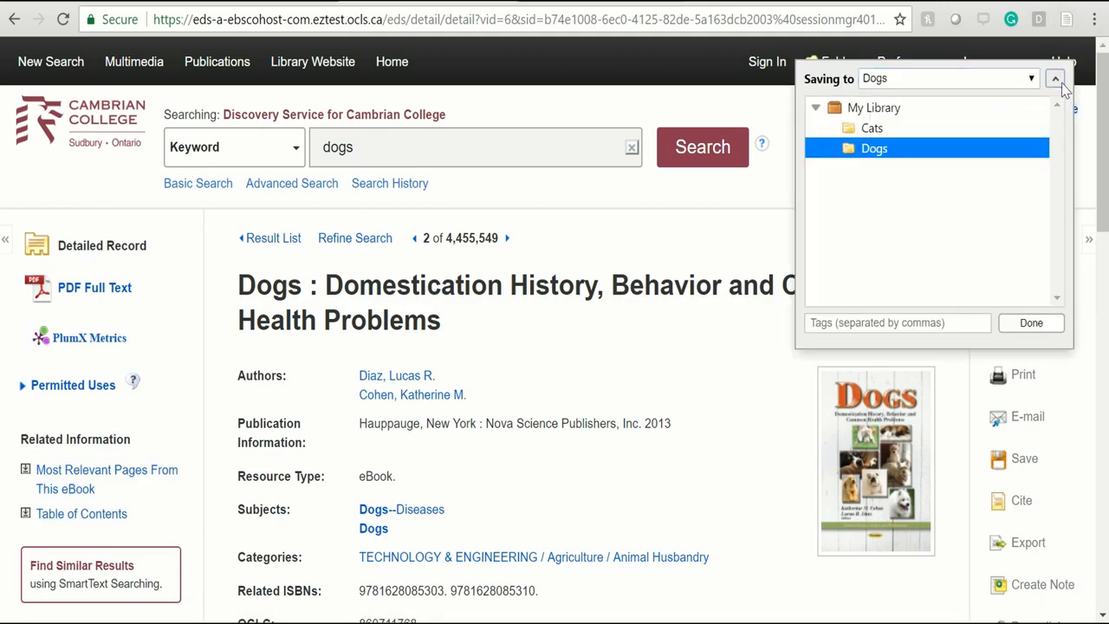
pyautogui.click(1031, 324)
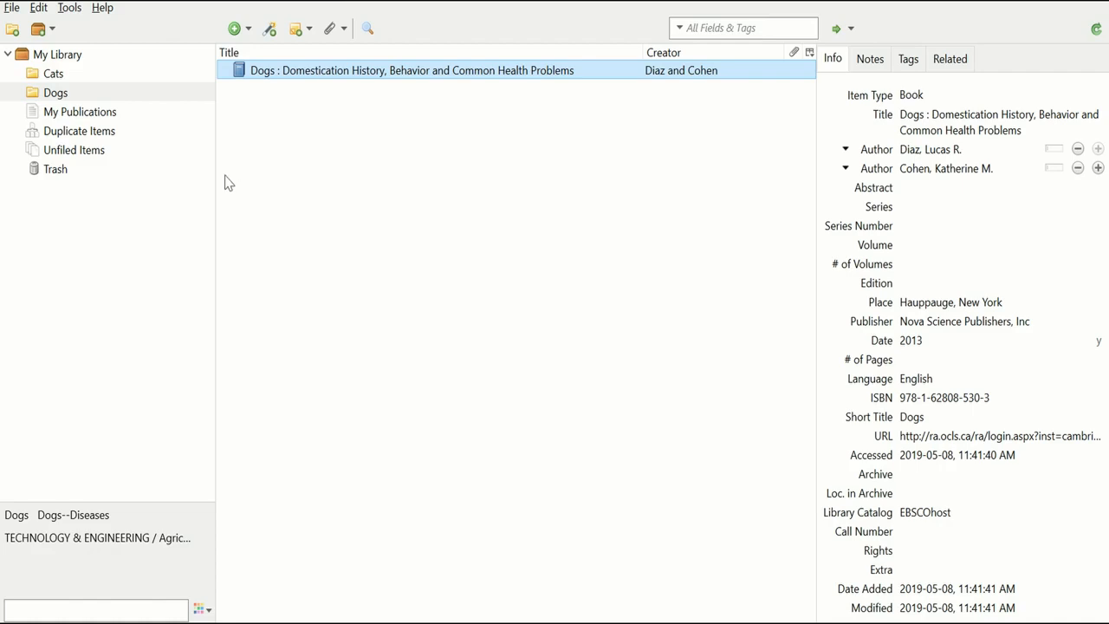
# Browse My Library and the Cats collection to confirm both saved items are present.
pyautogui.click(58, 57)
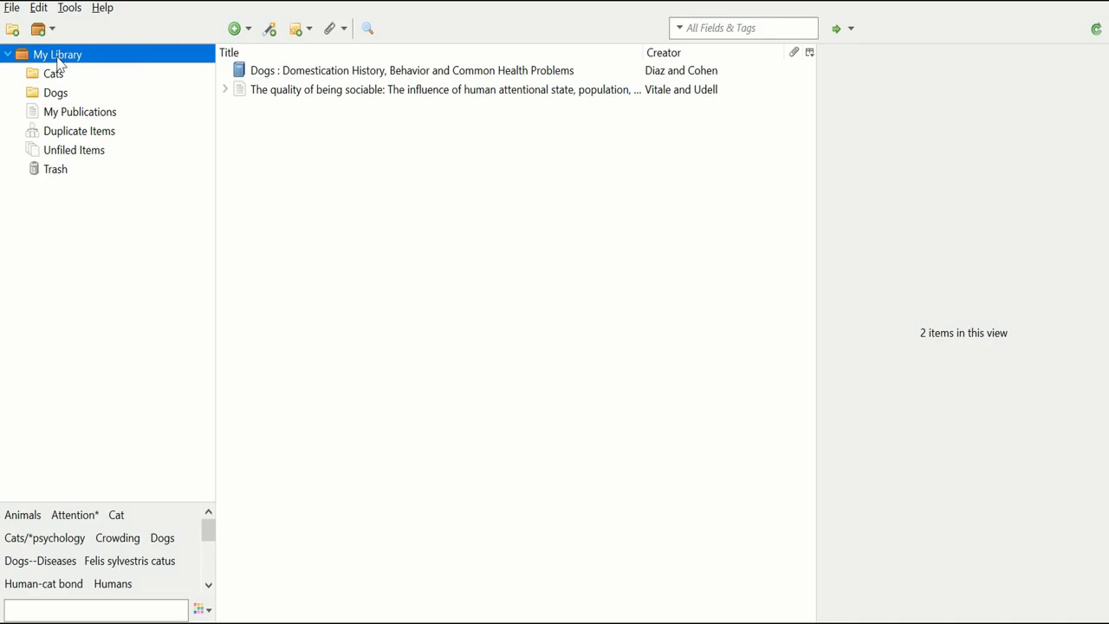
pyautogui.click(66, 73)
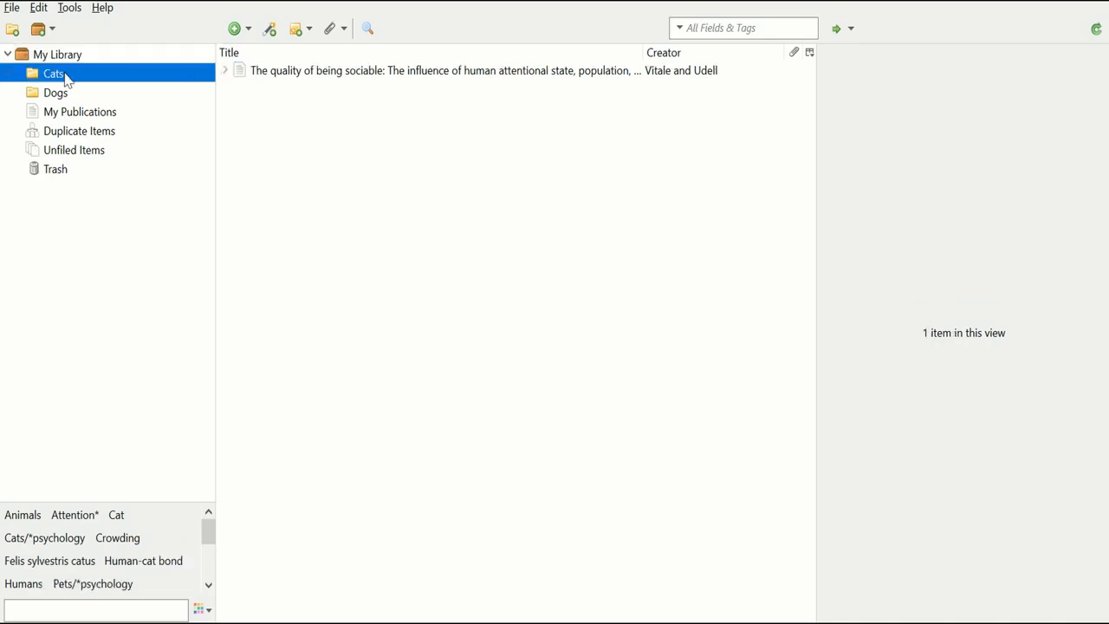
pyautogui.click(66, 61)
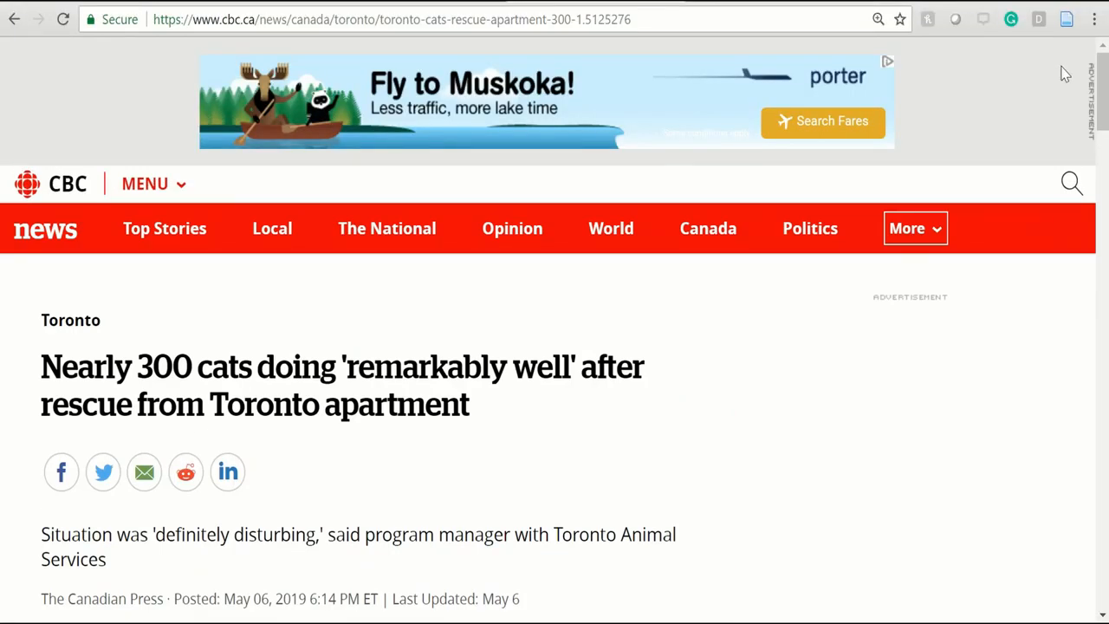
# Save the CBC article on nearly 300 rescued cats into the Cats collection with Zotero Connector.
pyautogui.click(1068, 23)
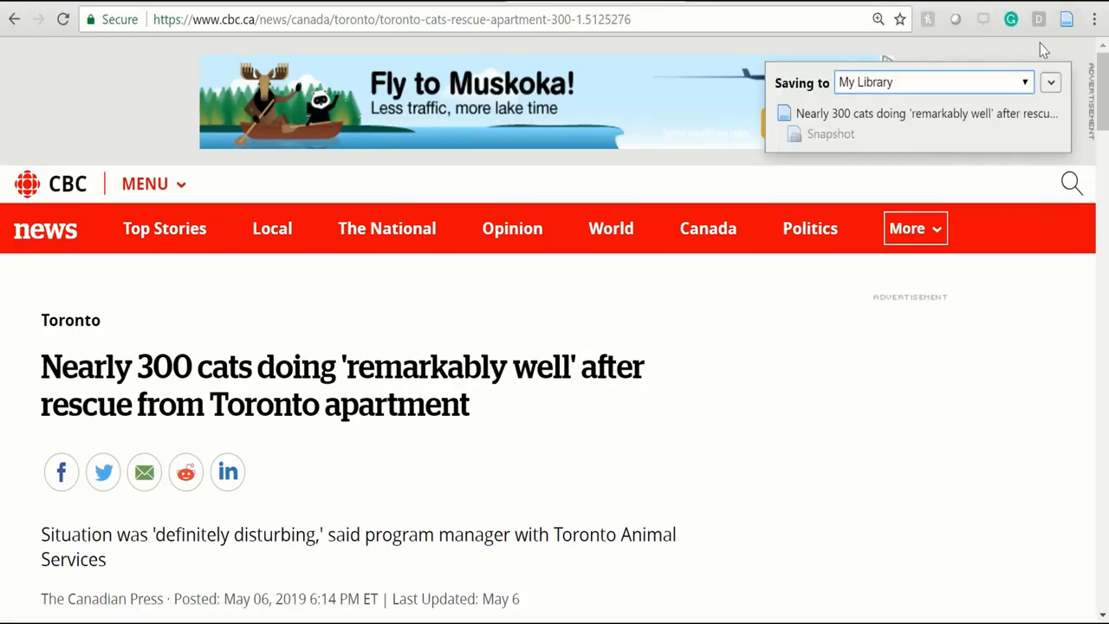
pyautogui.click(1023, 81)
pyautogui.click(913, 113)
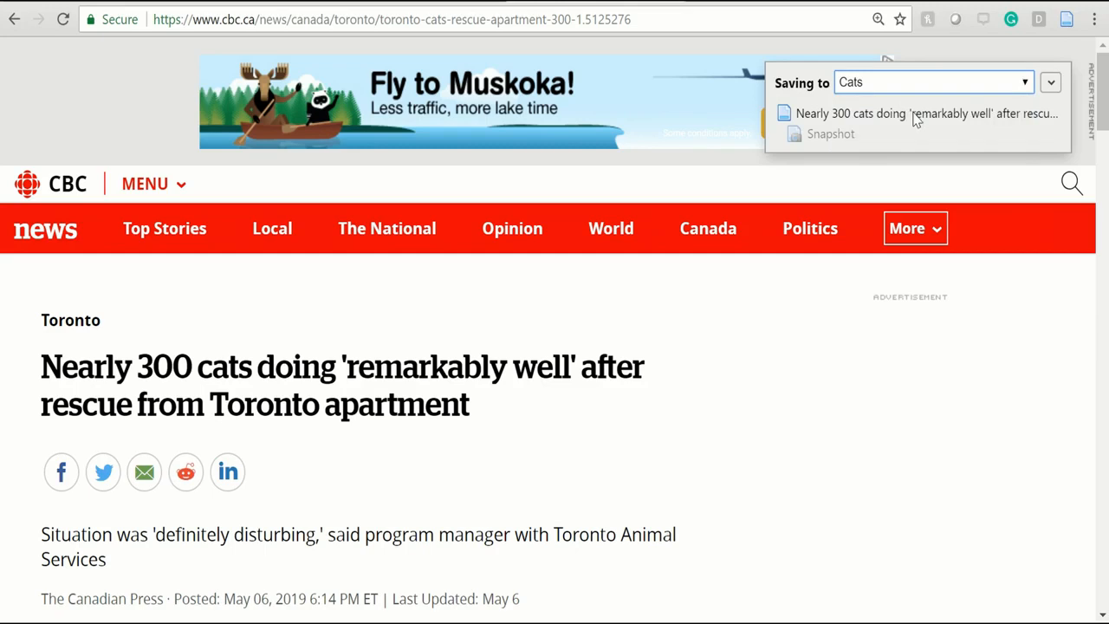
pyautogui.click(1049, 82)
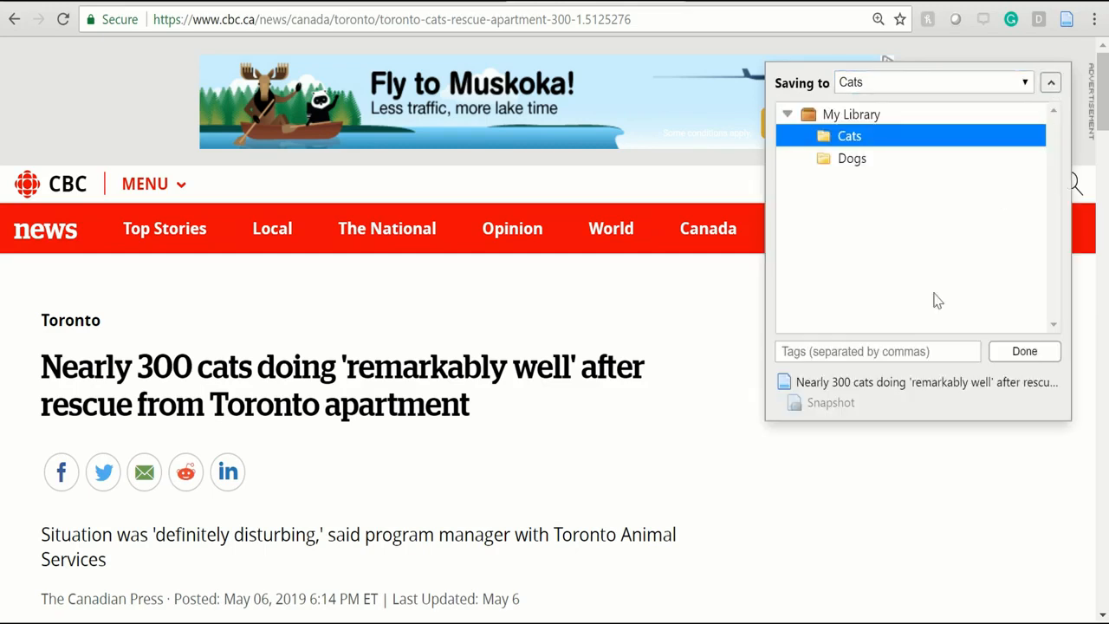
pyautogui.click(997, 357)
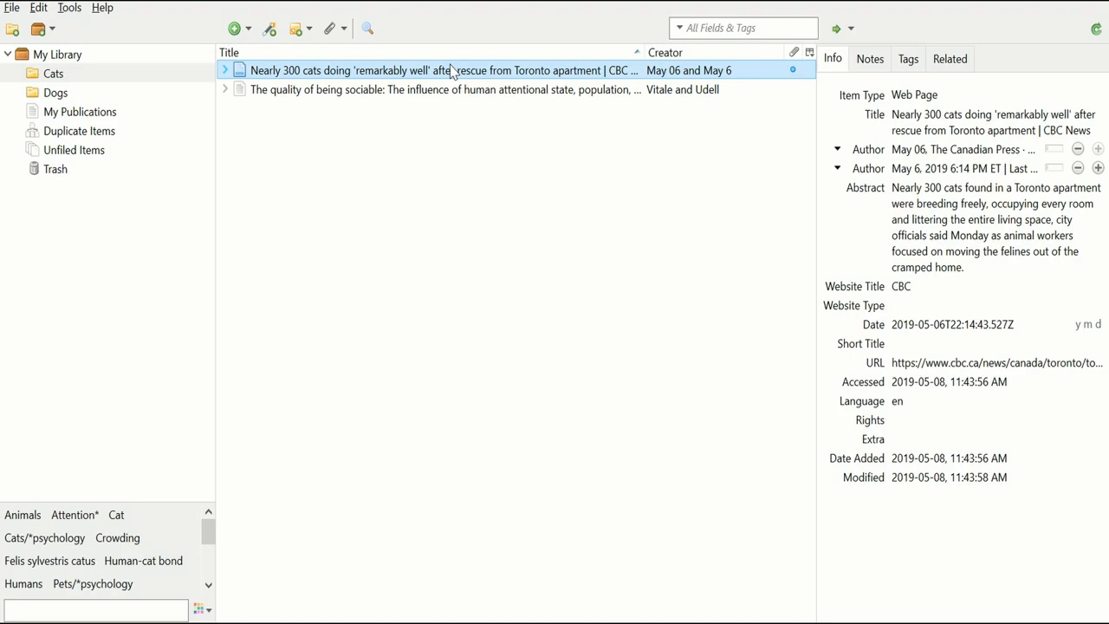
# Replace the garbled author entries with first name Canadian and last name Press.
pyautogui.click(990, 176)
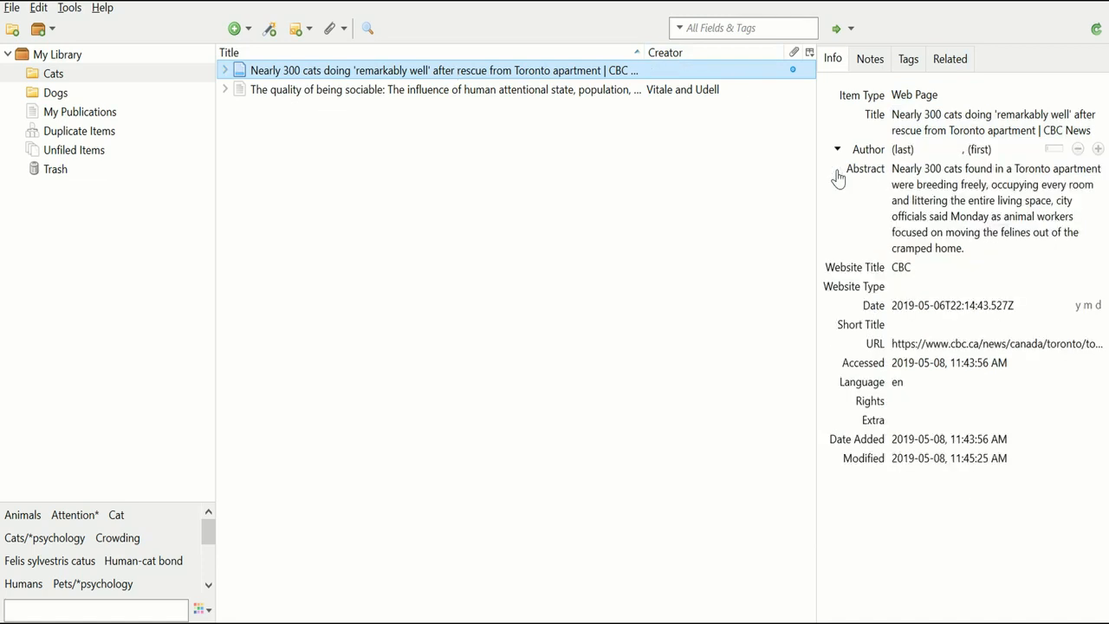
pyautogui.click(908, 152)
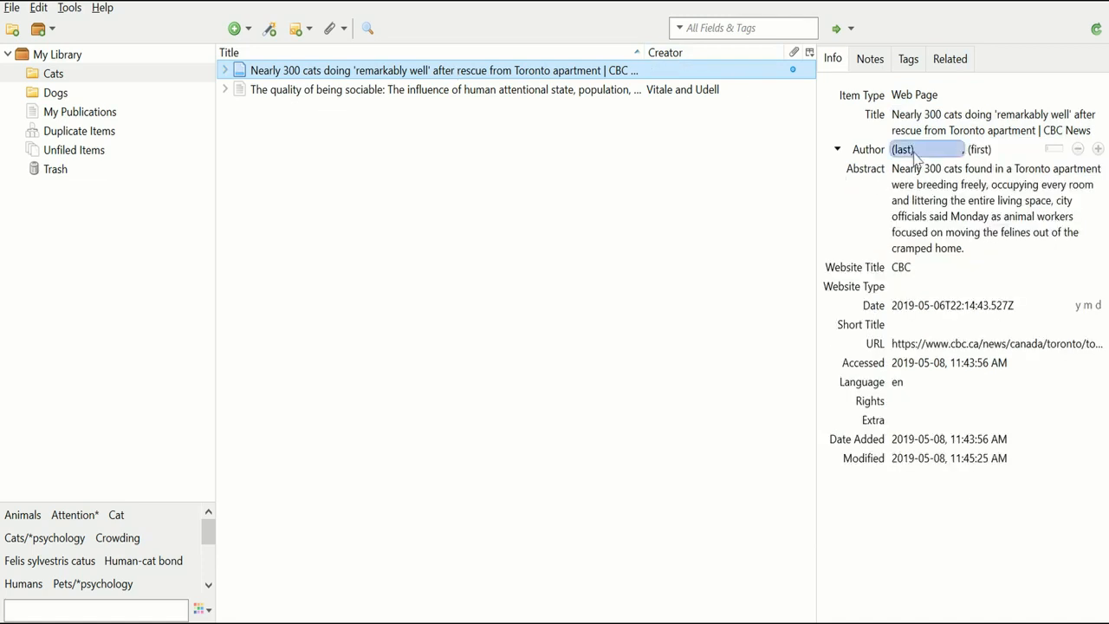
pyautogui.click(1015, 152)
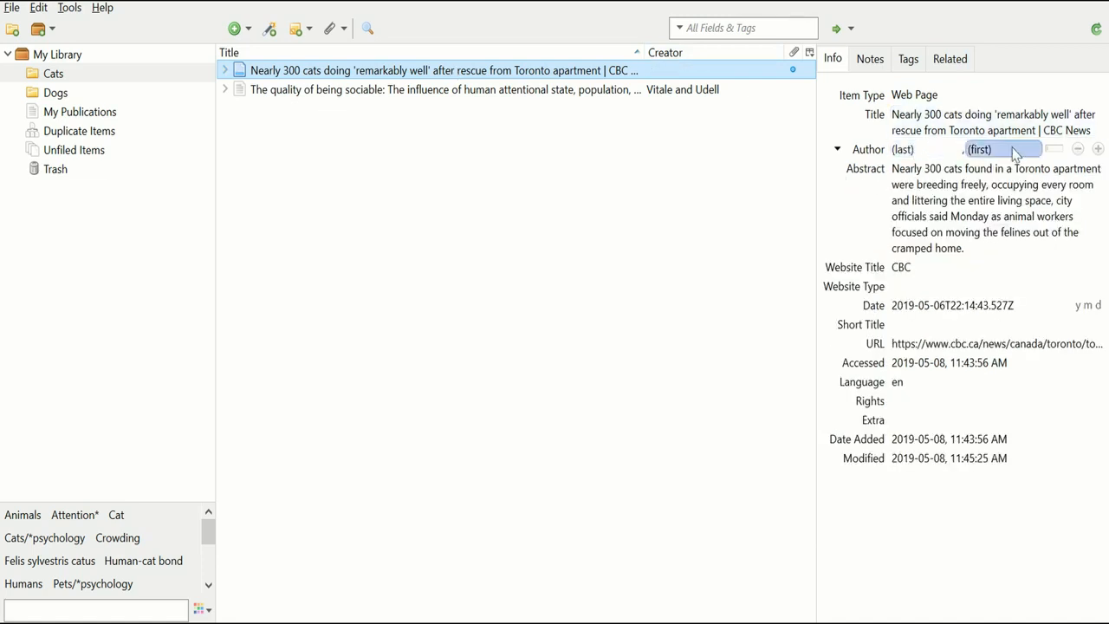
pyautogui.click(1015, 151)
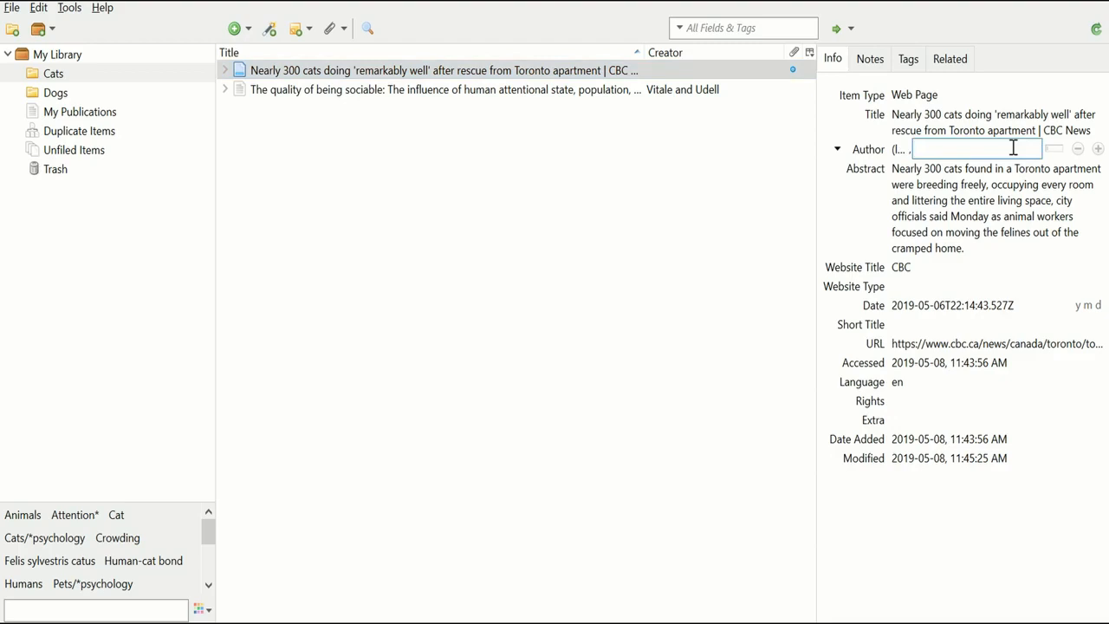
pyautogui.write('Canadian')
pyautogui.click(897, 150)
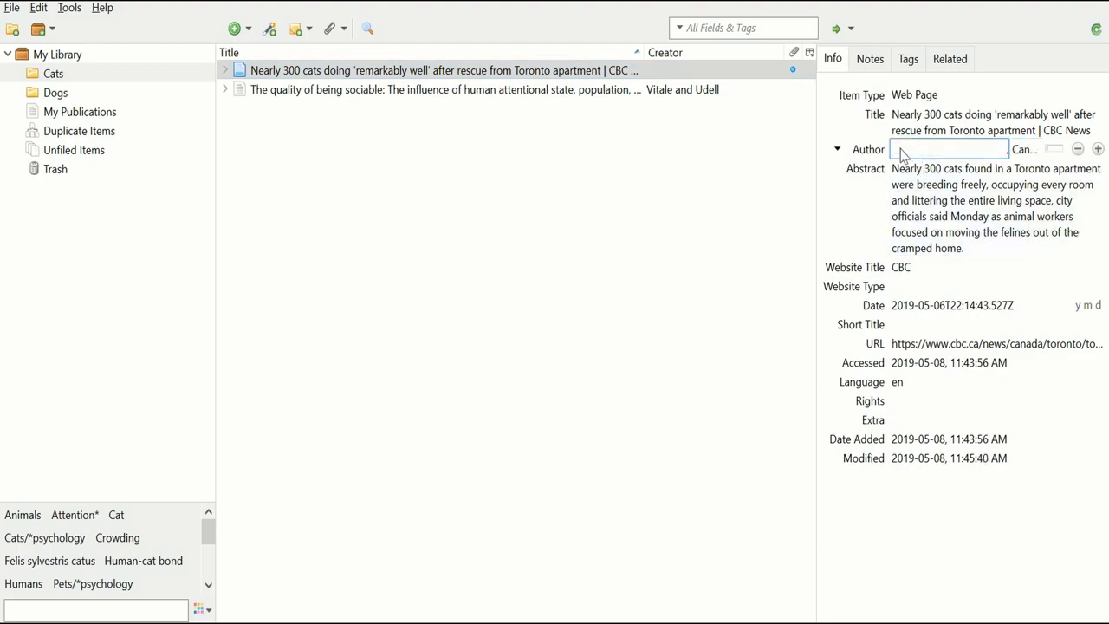
pyautogui.write('Press')
# Commit the Canadian Press author and show all five items in My Library.
pyautogui.click(863, 201)
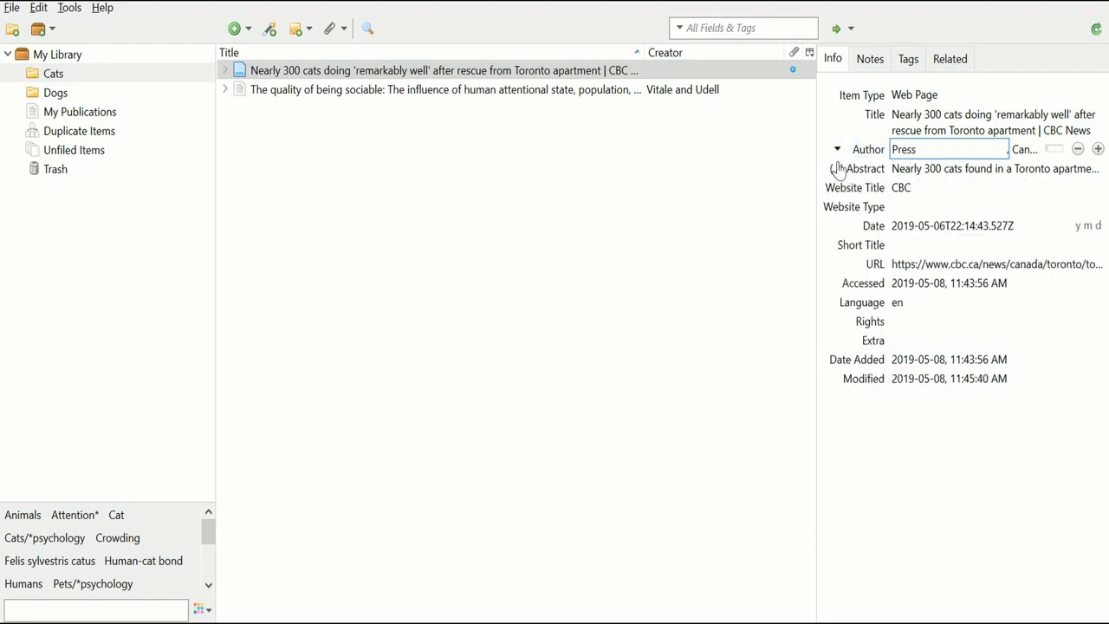
pyautogui.click(836, 168)
pyautogui.click(693, 288)
pyautogui.click(57, 54)
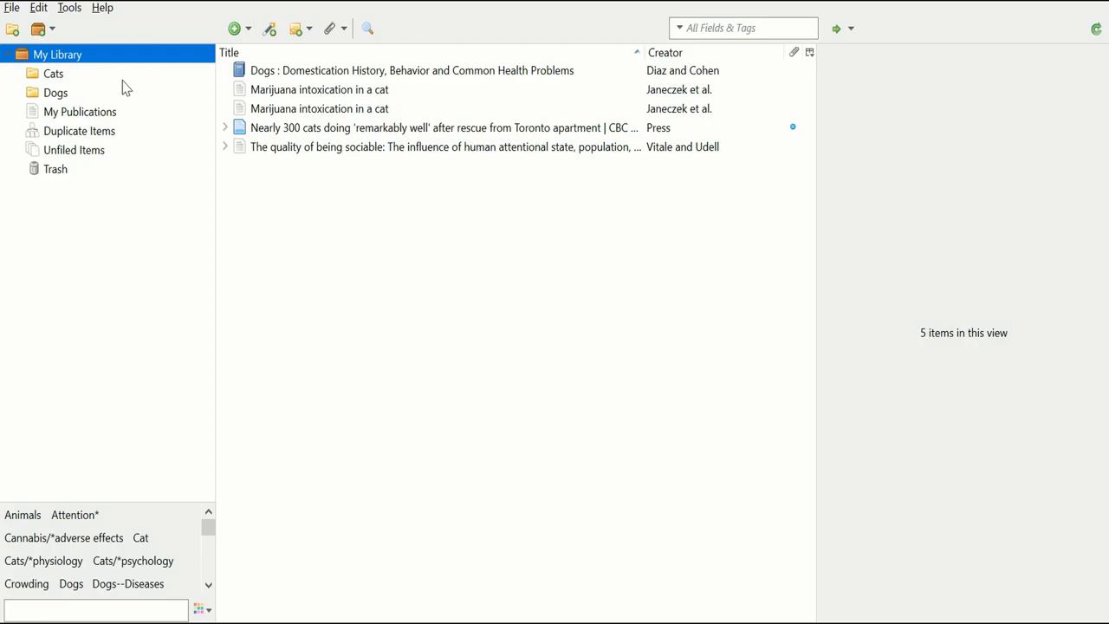
# Merge the two 'Marijuana intoxication in a cat' records listed under Duplicate Items.
pyautogui.click(104, 134)
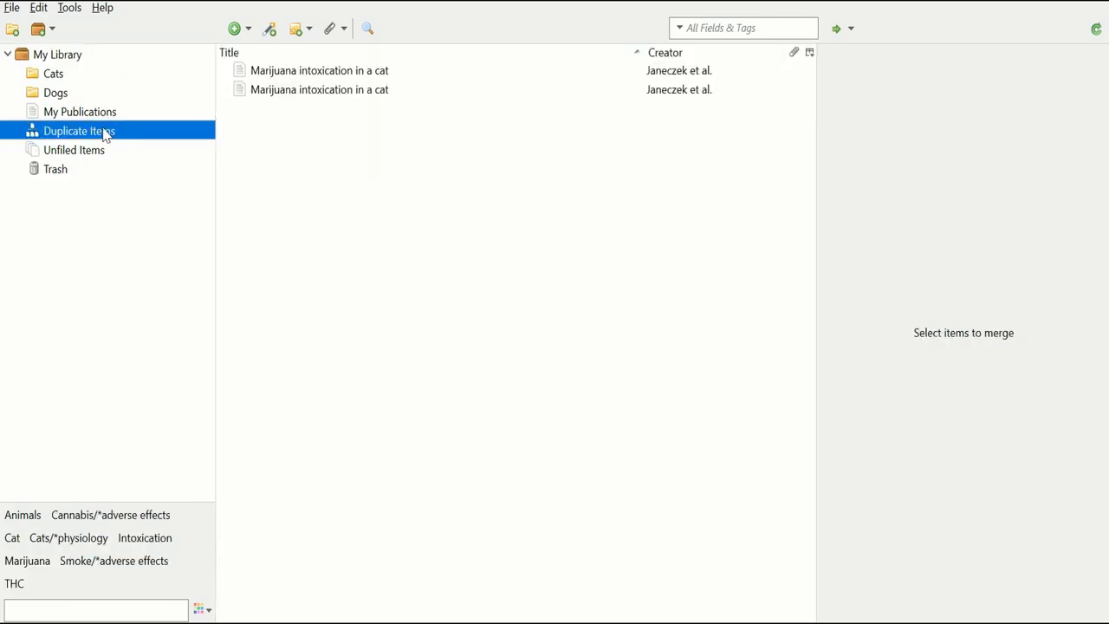
pyautogui.click(542, 85)
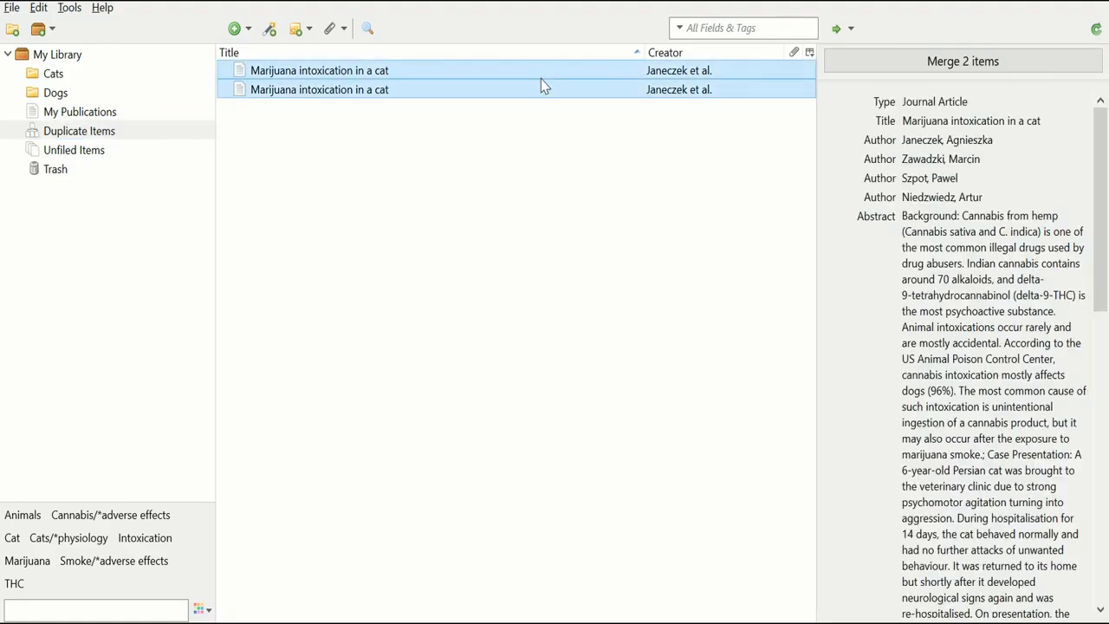
pyautogui.click(990, 65)
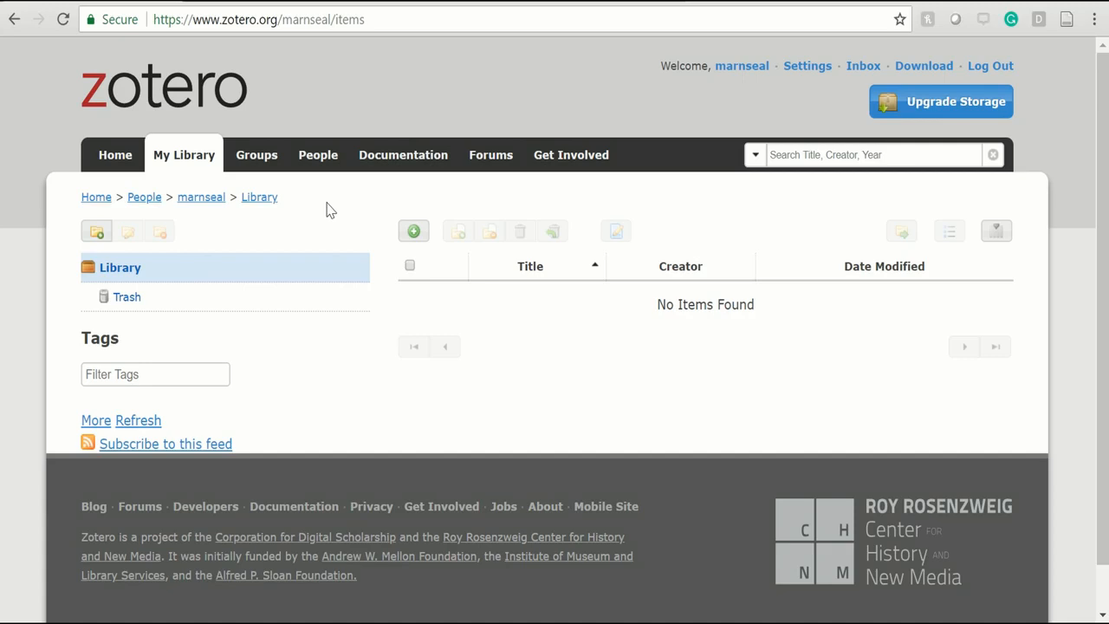
# Create the zotero.org group 'Animal Lovers' as Public, Closed Membership.
pyautogui.click(252, 155)
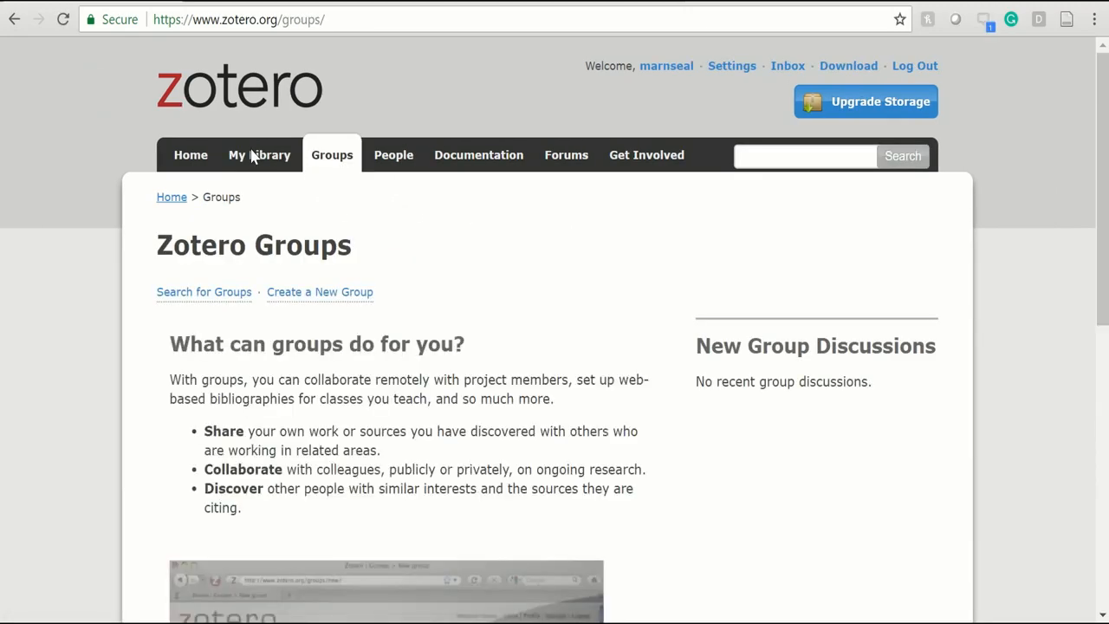
pyautogui.click(320, 292)
pyautogui.write('An')
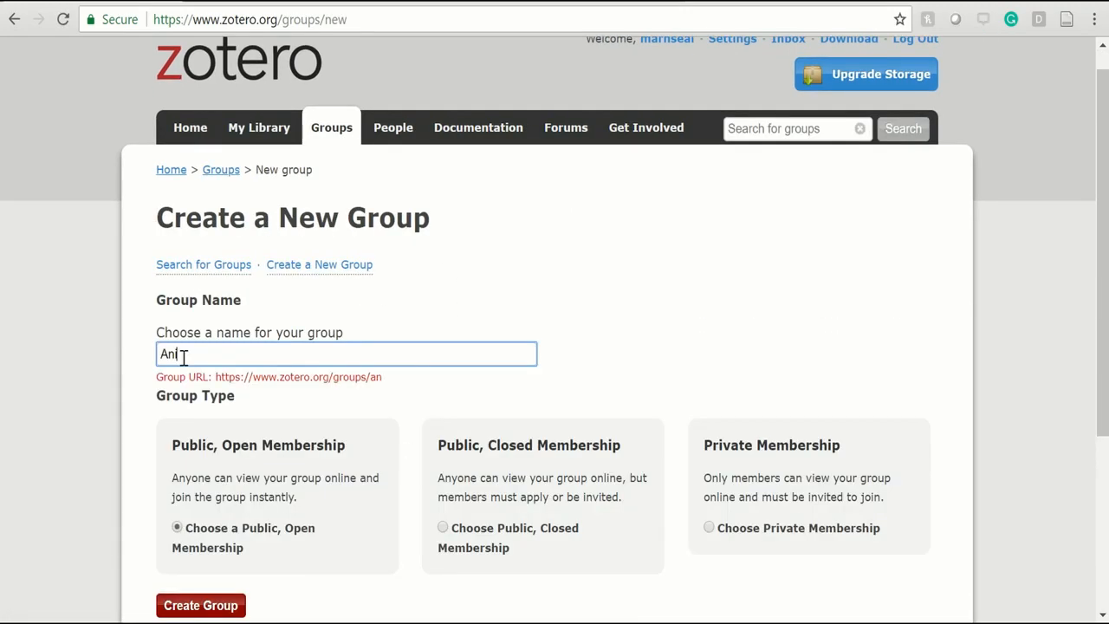
pyautogui.write('imal Lovers')
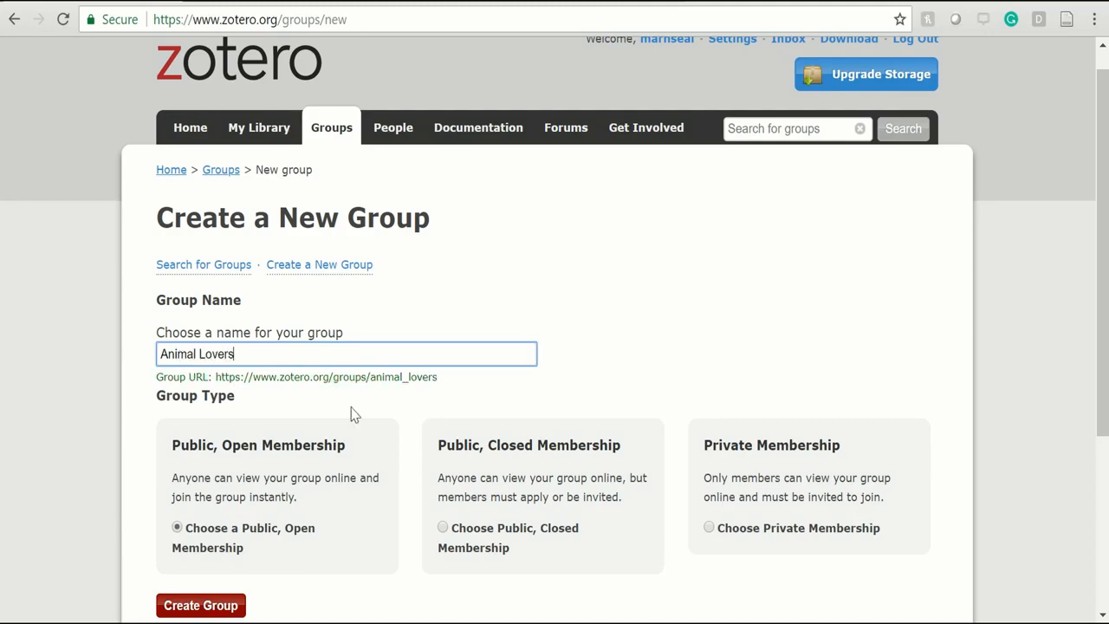
pyautogui.click(524, 411)
pyautogui.scroll(-2, 529, 413)
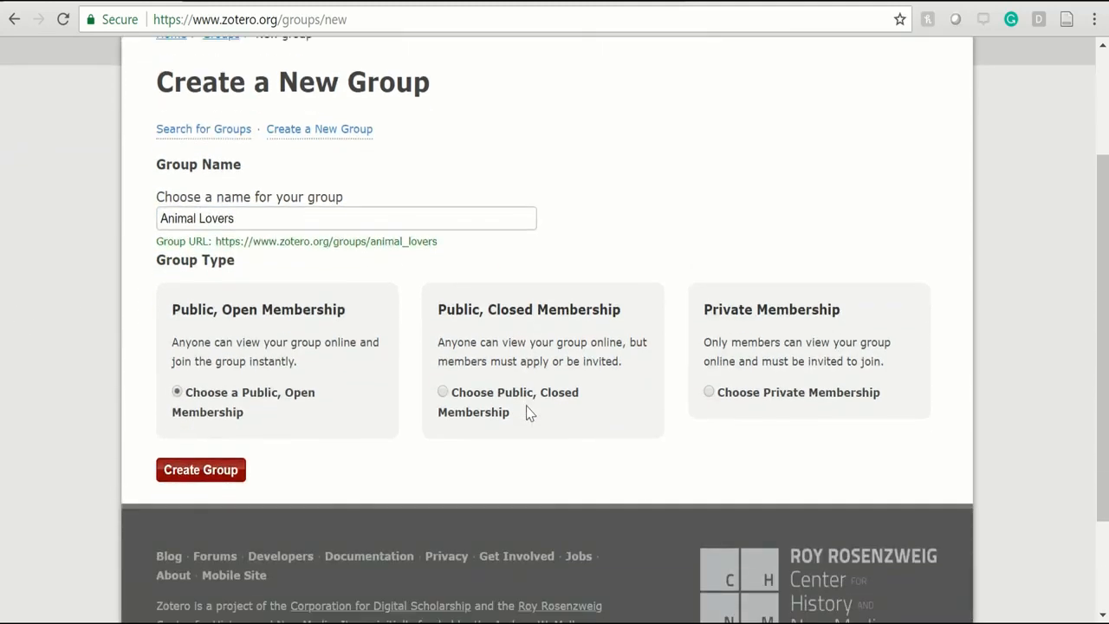
pyautogui.click(444, 393)
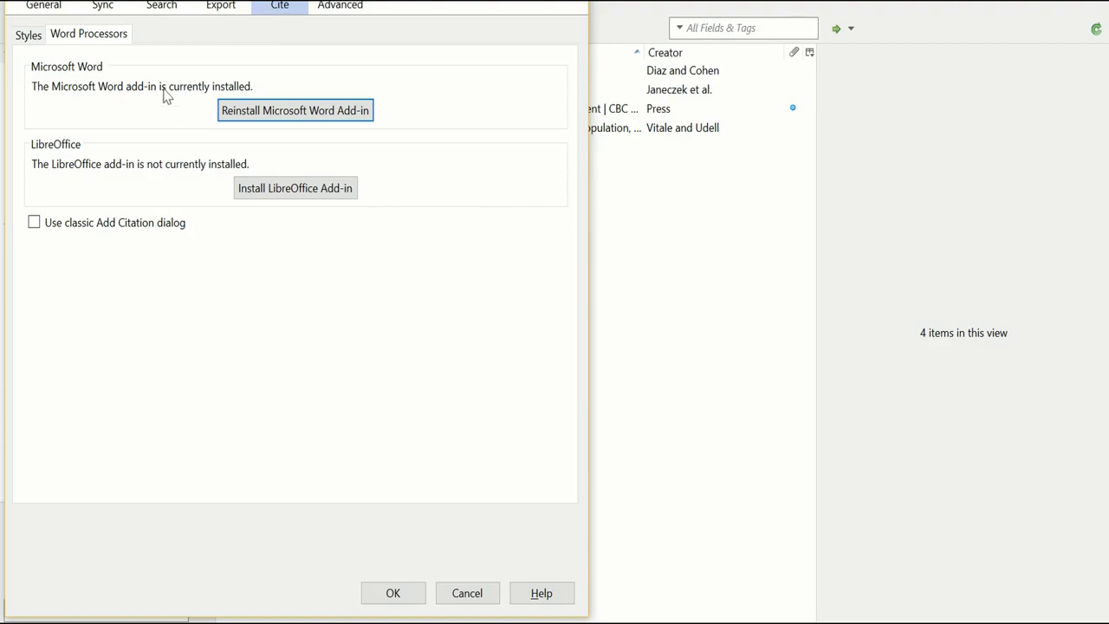
# Reinstall the Microsoft Word add-in from Zotero preferences and dismiss the success message.
pyautogui.click(305, 123)
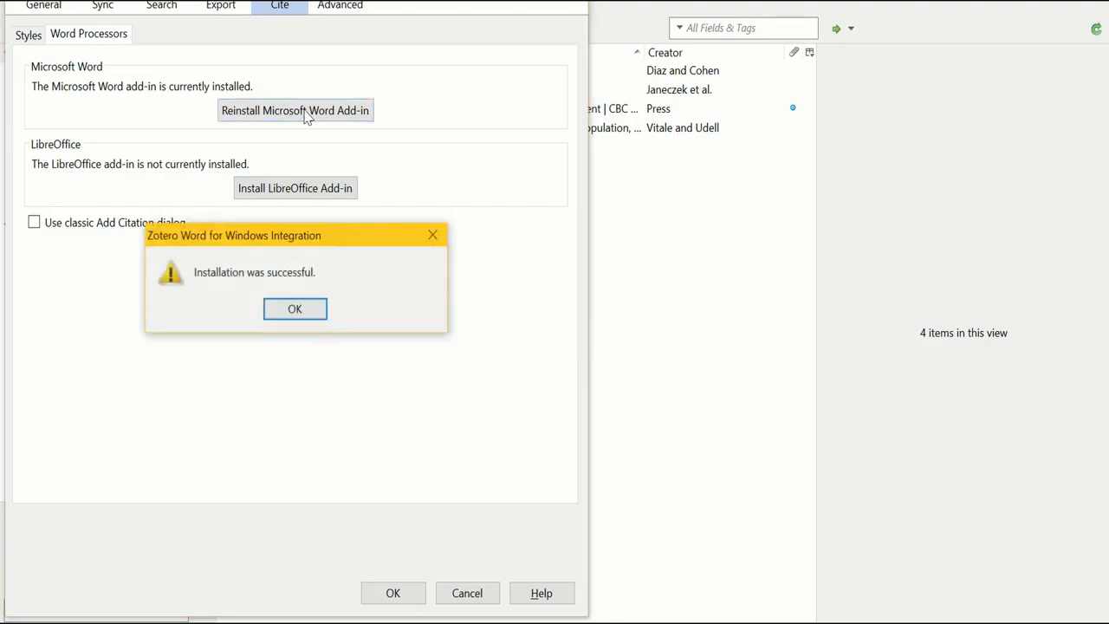
pyautogui.click(289, 317)
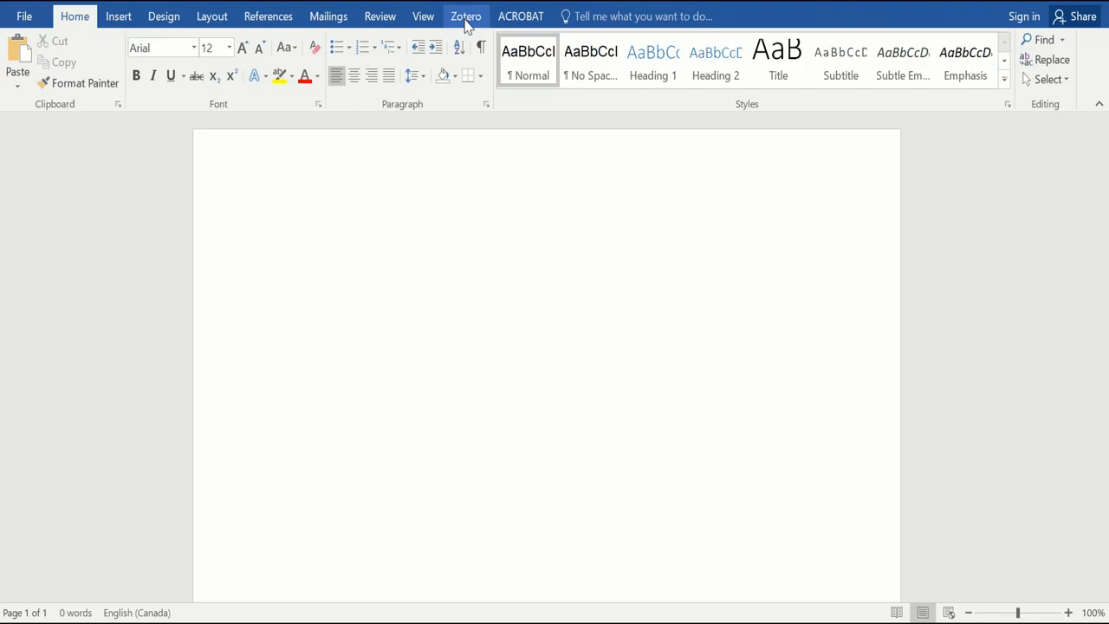
# Show the Zotero ribbon in Word and type 'According to science, cats are the best'.
pyautogui.click(464, 19)
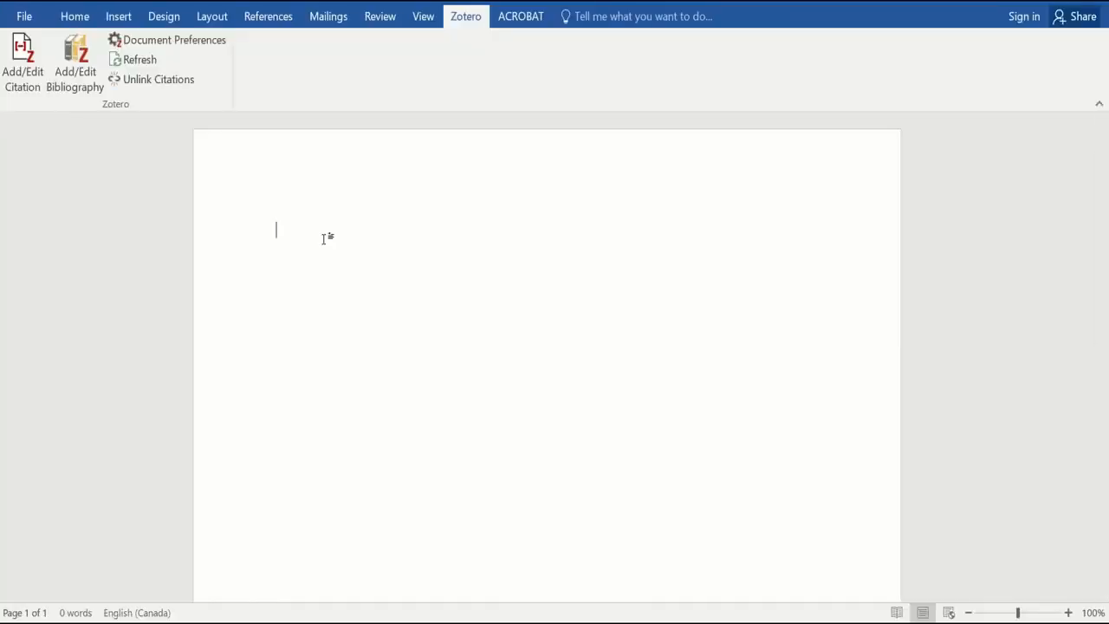
pyautogui.write('According to science, ')
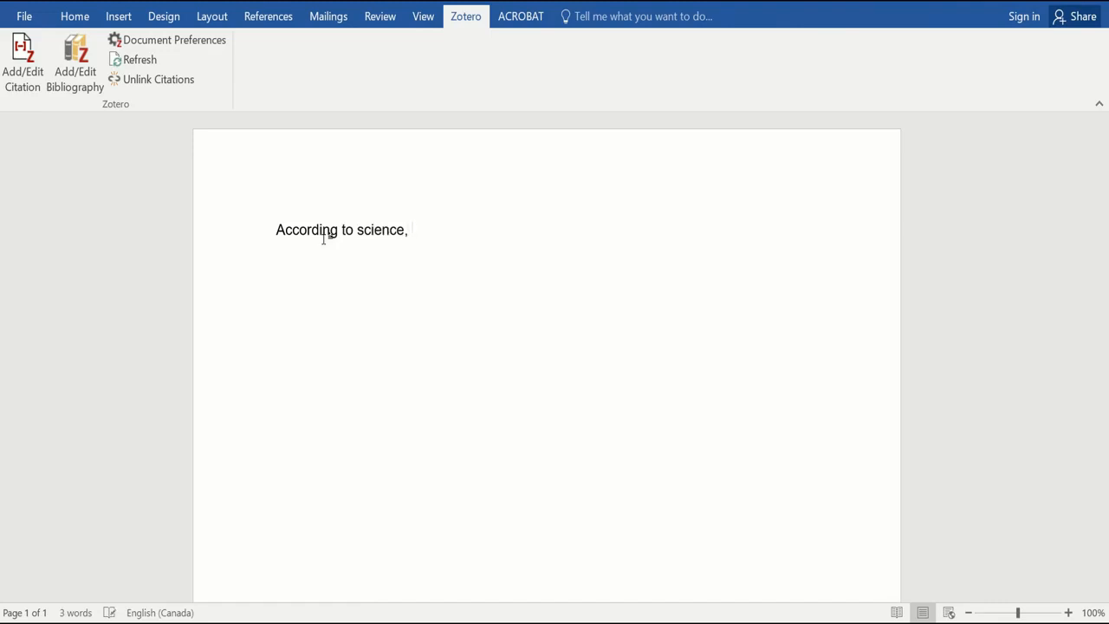
pyautogui.write('cats are the best')
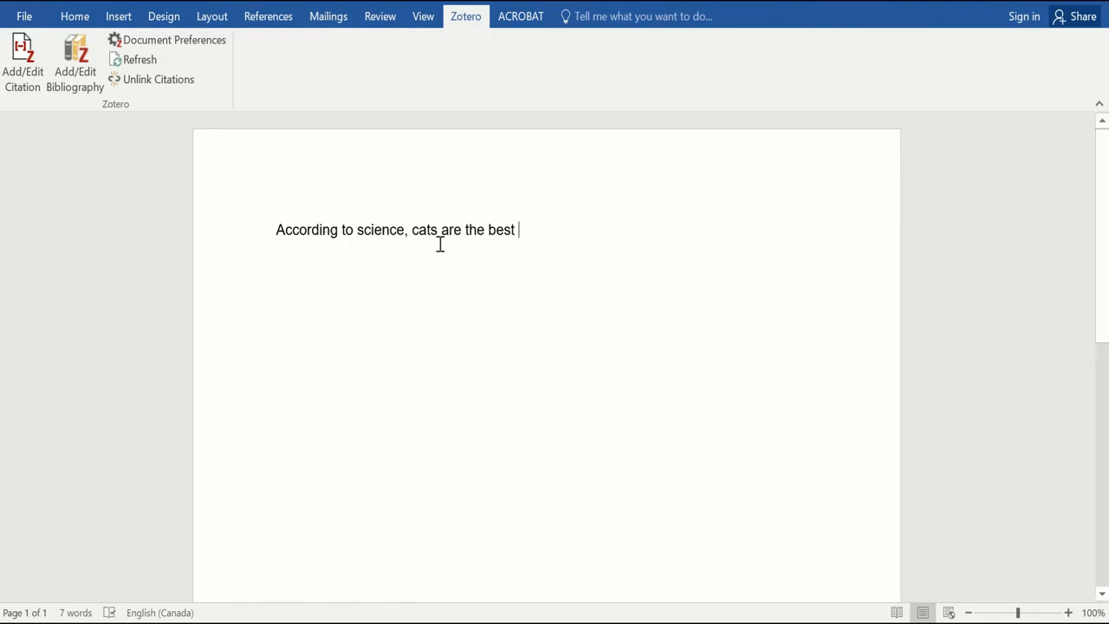
# Start a citation and set the document style to American Psychological Association 6th edition.
pyautogui.click(22, 69)
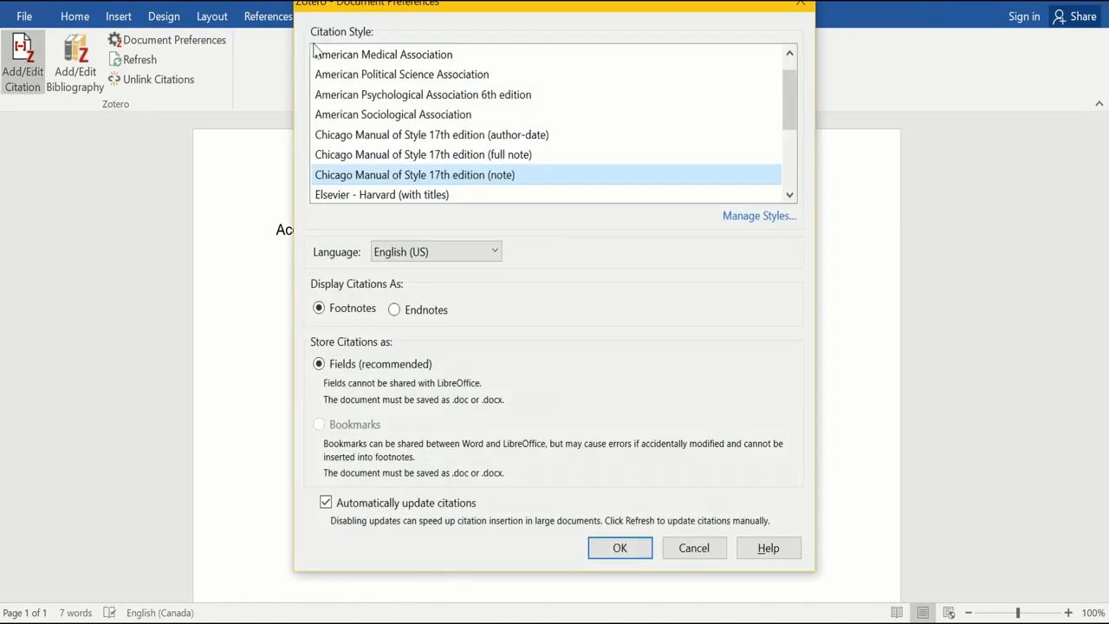
pyautogui.click(381, 95)
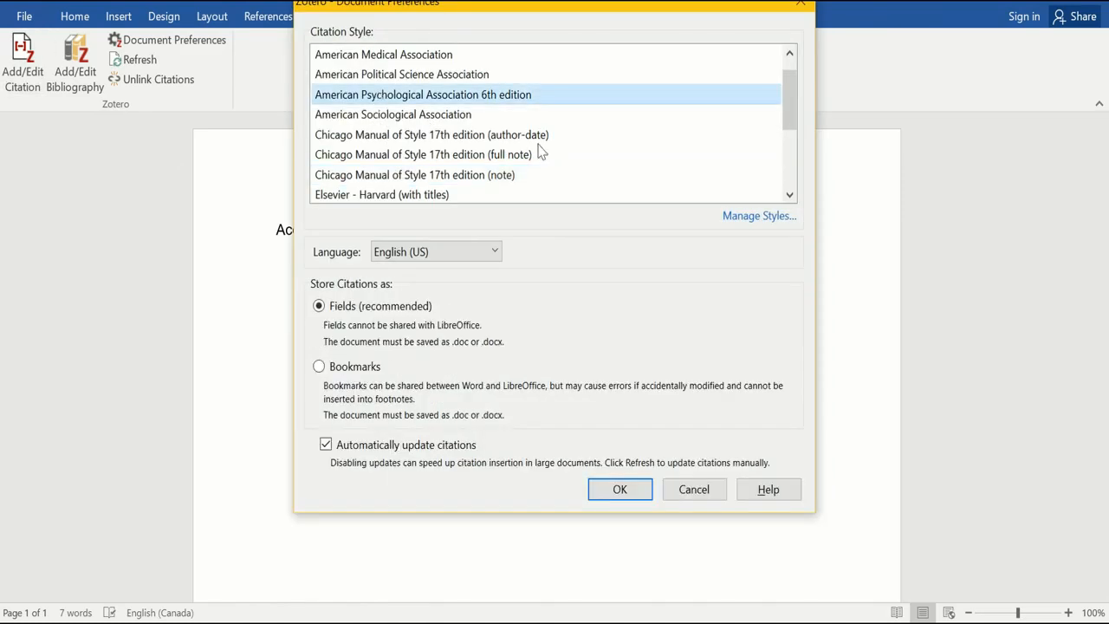
pyautogui.click(625, 499)
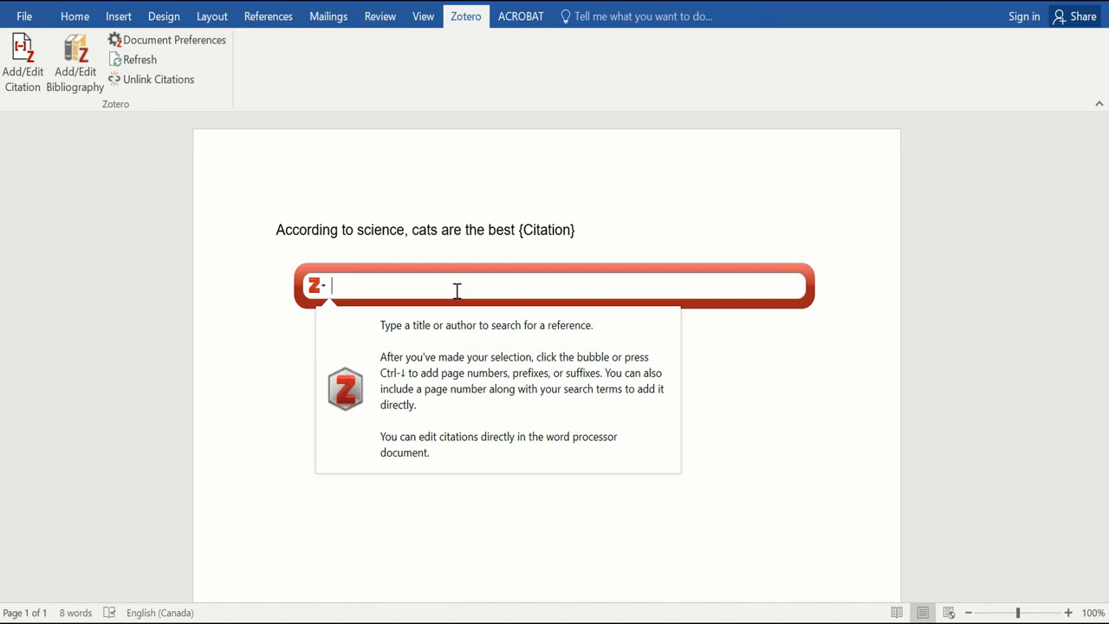
# Cite the cat sociability article (Vitale & Udell, 2019) using the classic citation picker.
pyautogui.click(317, 288)
pyautogui.click(360, 329)
pyautogui.click(564, 223)
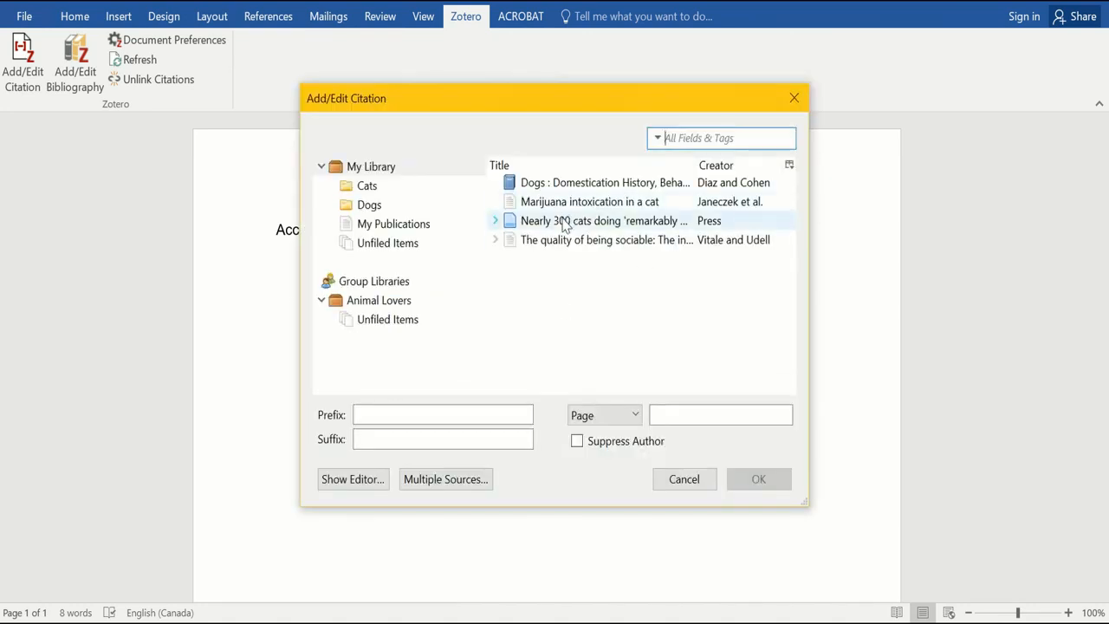
pyautogui.click(564, 240)
pyautogui.click(751, 479)
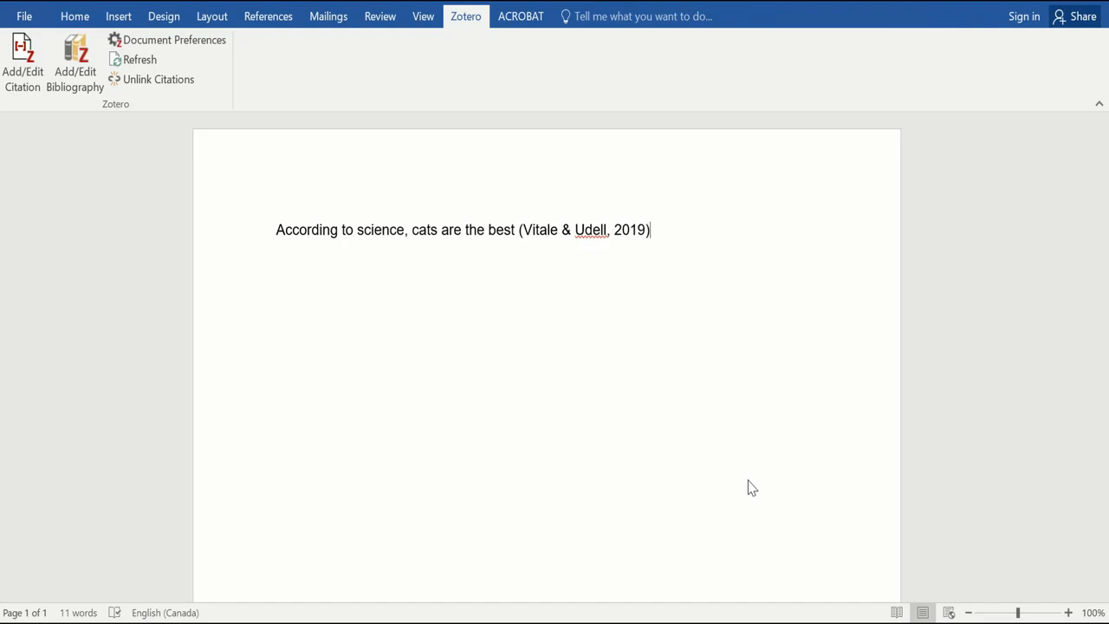
# Type '. Dogs are ok, too' and cite the dog domestication book (Diaz & Cohen, 2013).
pyautogui.write('. Dogs are ok, too.')
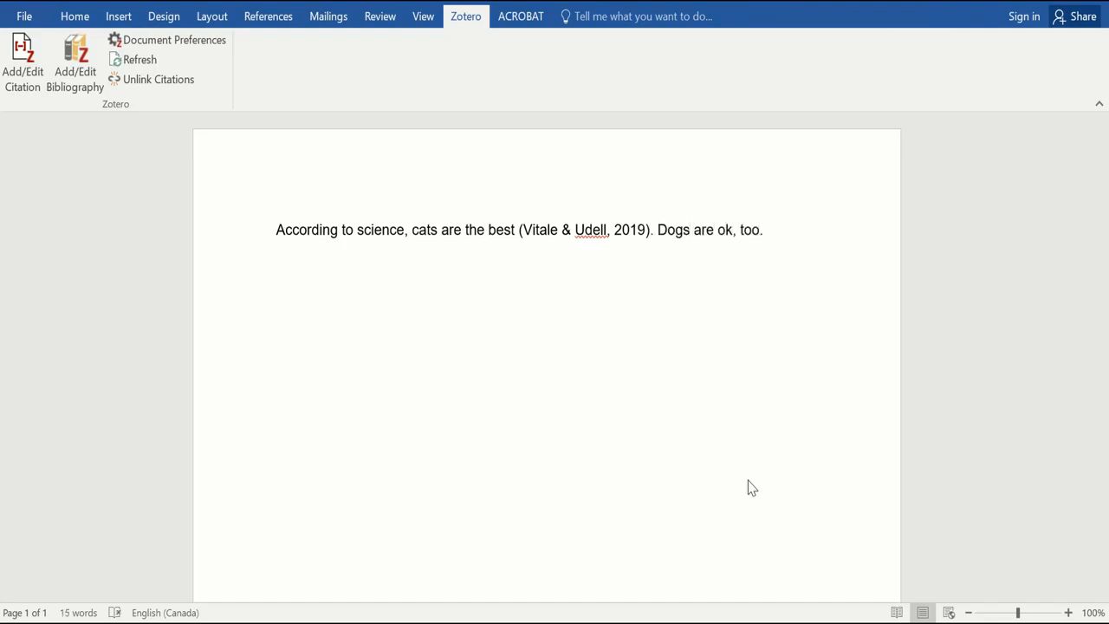
pyautogui.press('BackSpace')
pyautogui.click(22, 75)
pyautogui.click(287, 289)
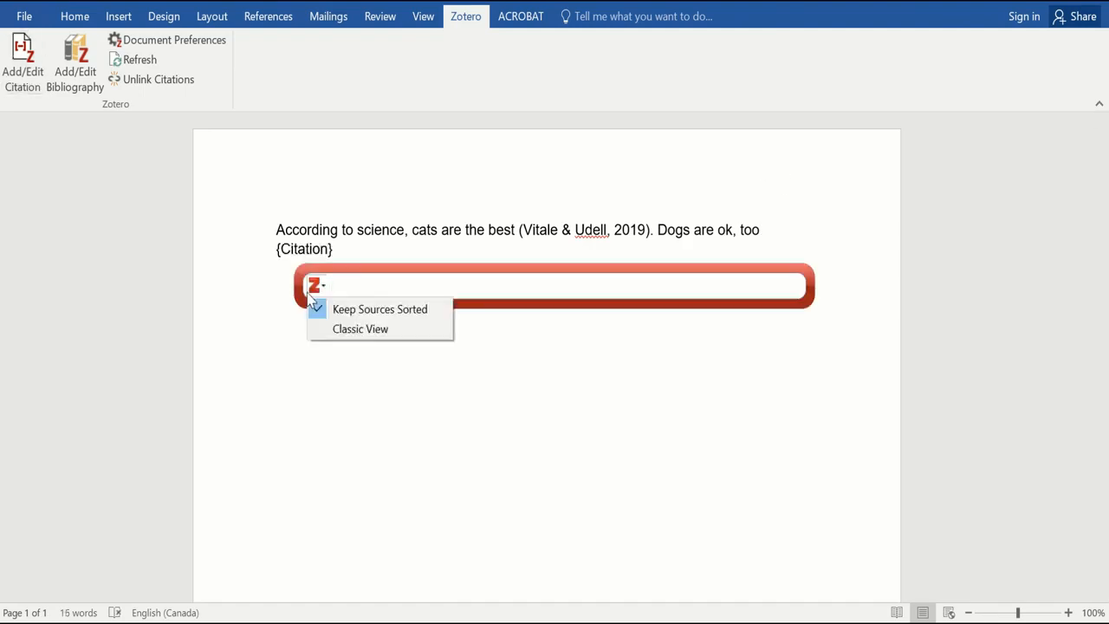
pyautogui.click(359, 329)
pyautogui.click(554, 182)
pyautogui.click(758, 479)
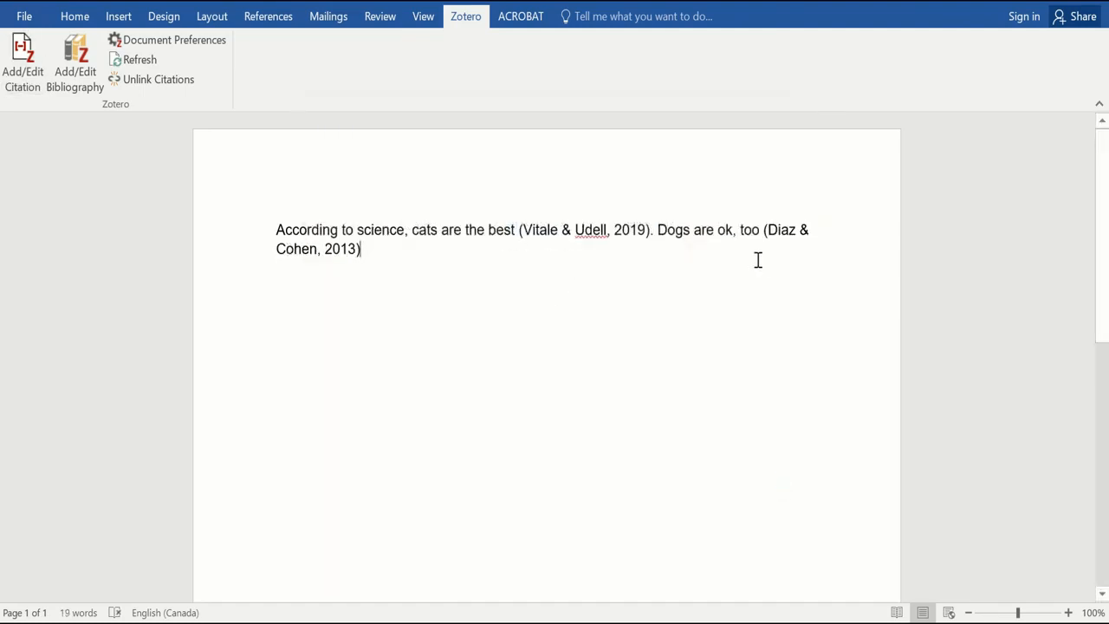
# Add a 'References' heading on a new line below the text.
pyautogui.press('Return')
pyautogui.press('Return')
pyautogui.write('References')
pyautogui.press('Return')
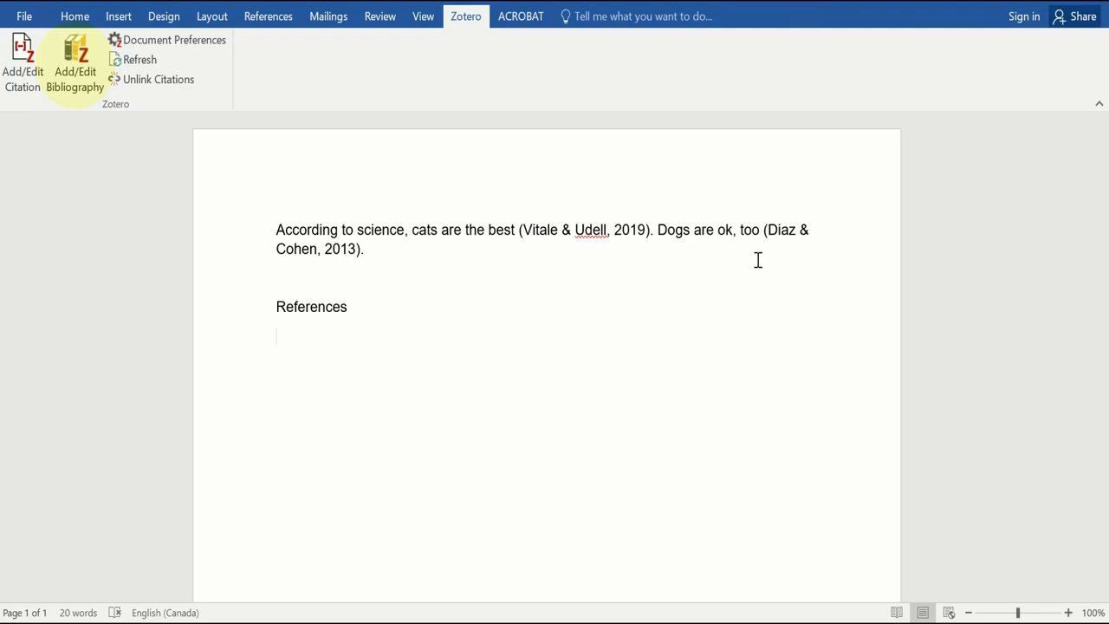
# Insert the APA bibliography with the dog book and cat sociability article under References.
pyautogui.click(78, 83)
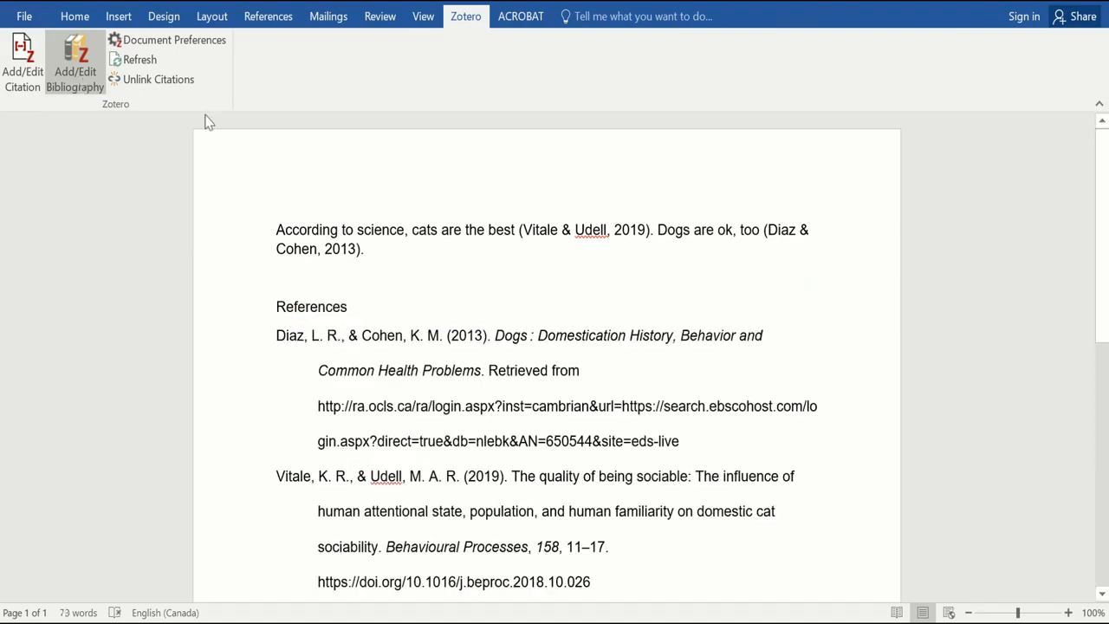
pyautogui.scroll(-1, 798, 226)
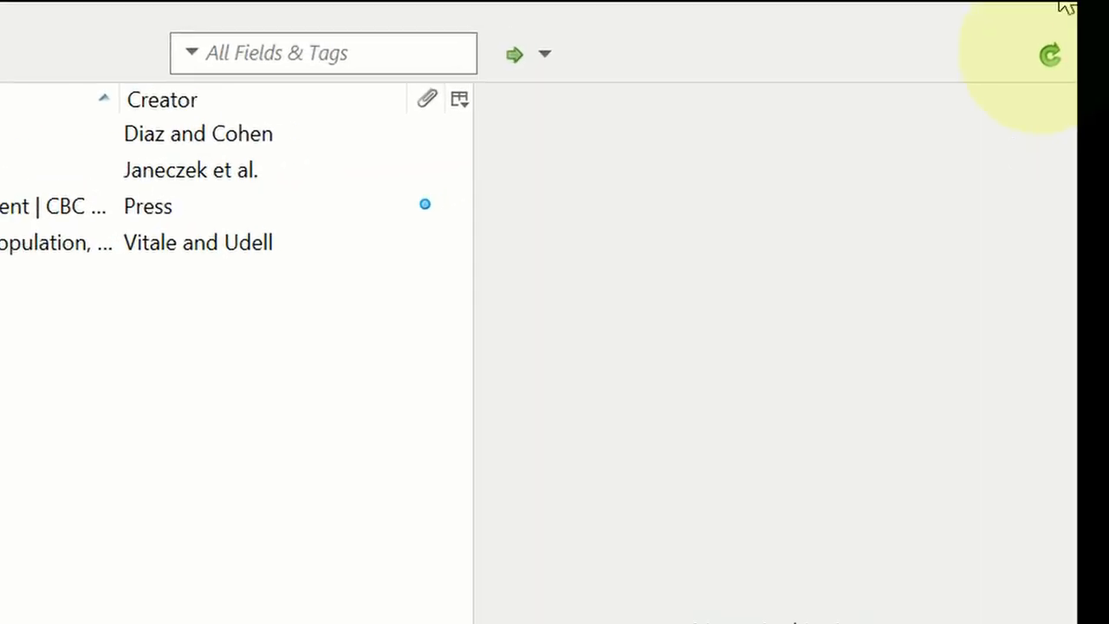
# Sync the library with the online account and display the new item types.
pyautogui.click(1046, 57)
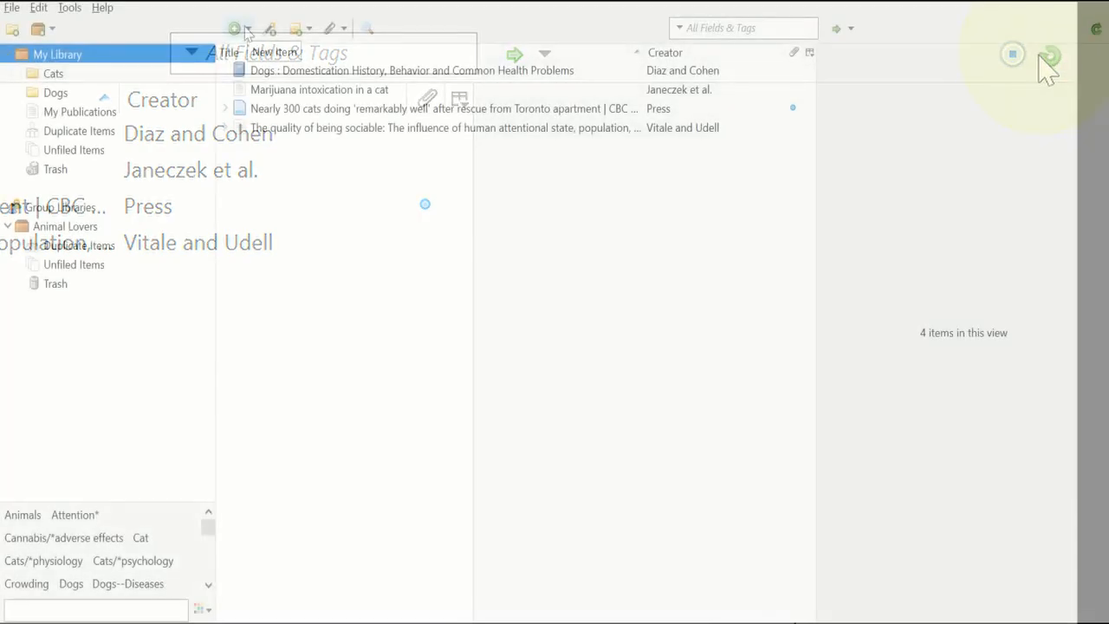
pyautogui.click(247, 29)
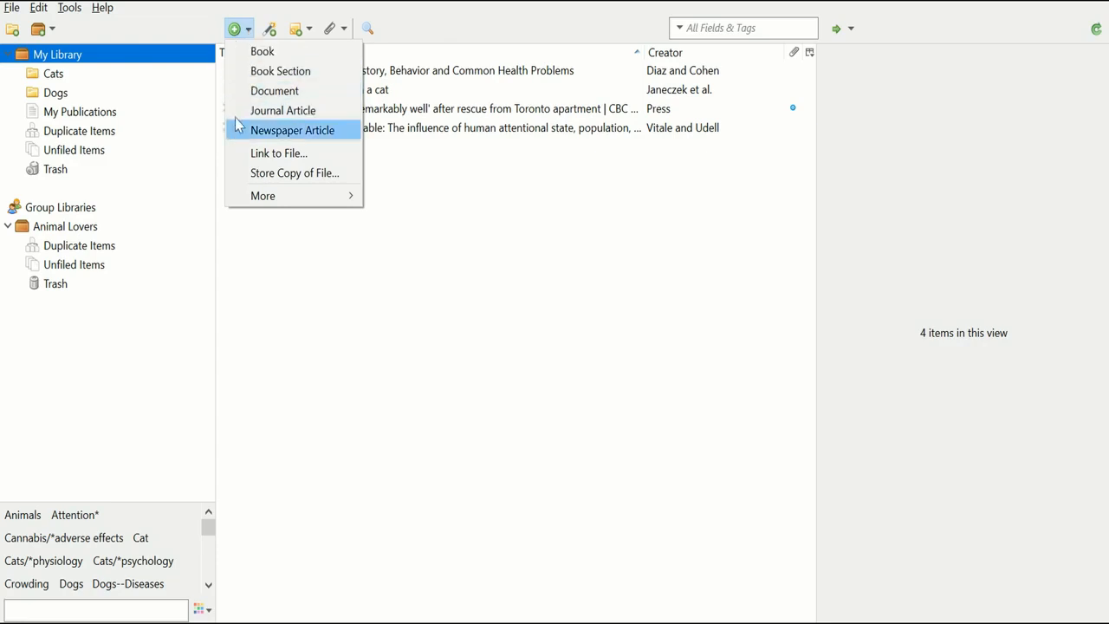
# Create a new Book item titled 'Cats are great' and enter the author's last and first name.
pyautogui.click(288, 52)
pyautogui.write('Cats Are Grea')
pyautogui.press('BackSpace')
pyautogui.press('BackSpace')
pyautogui.press('BackSpace')
pyautogui.press('BackSpace')
pyautogui.press('BackSpace')
pyautogui.press('BackSpace')
pyautogui.press('BackSpace')
pyautogui.press('BackSpace')
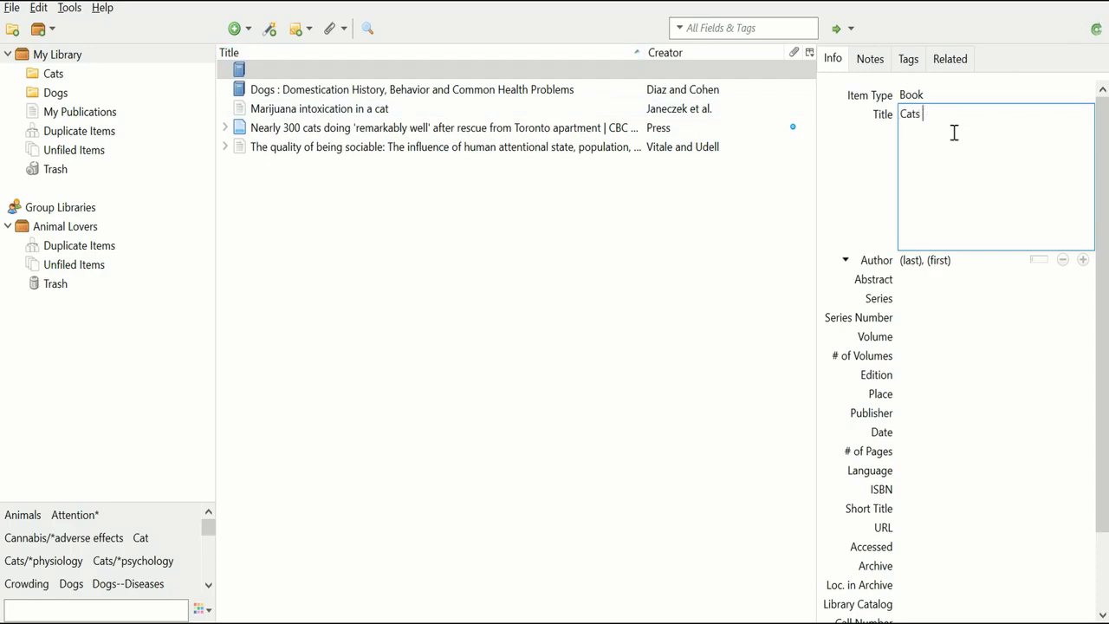
pyautogui.write('are great')
pyautogui.press('Tab')
pyautogui.write('Smith')
pyautogui.press('Tab')
pyautogui.write('John')
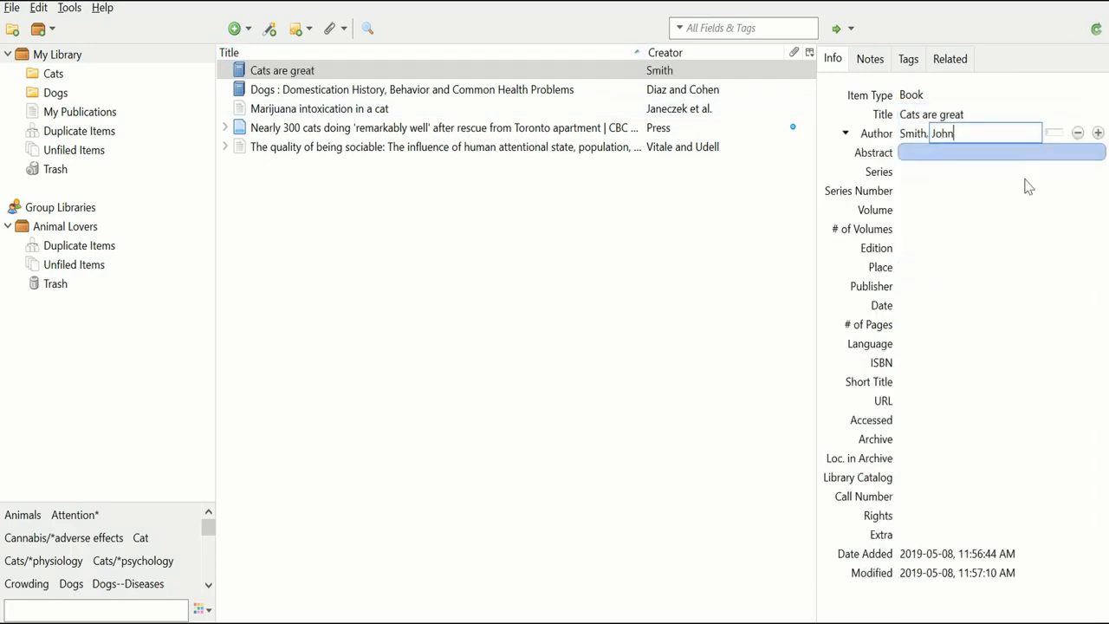
pyautogui.press('Return')
# Set the book's publisher to Cambrian Publishing and its date to 2019.
pyautogui.click(911, 289)
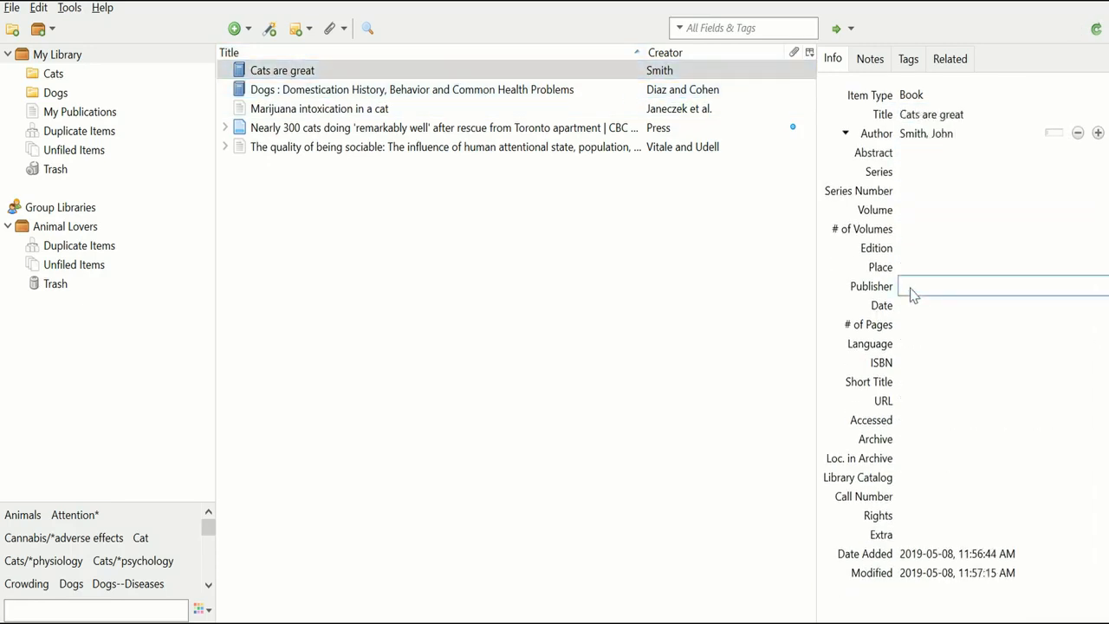
pyautogui.write('Cambrian Publishing')
pyautogui.click(956, 308)
pyautogui.write('2019')
pyautogui.press('Return')
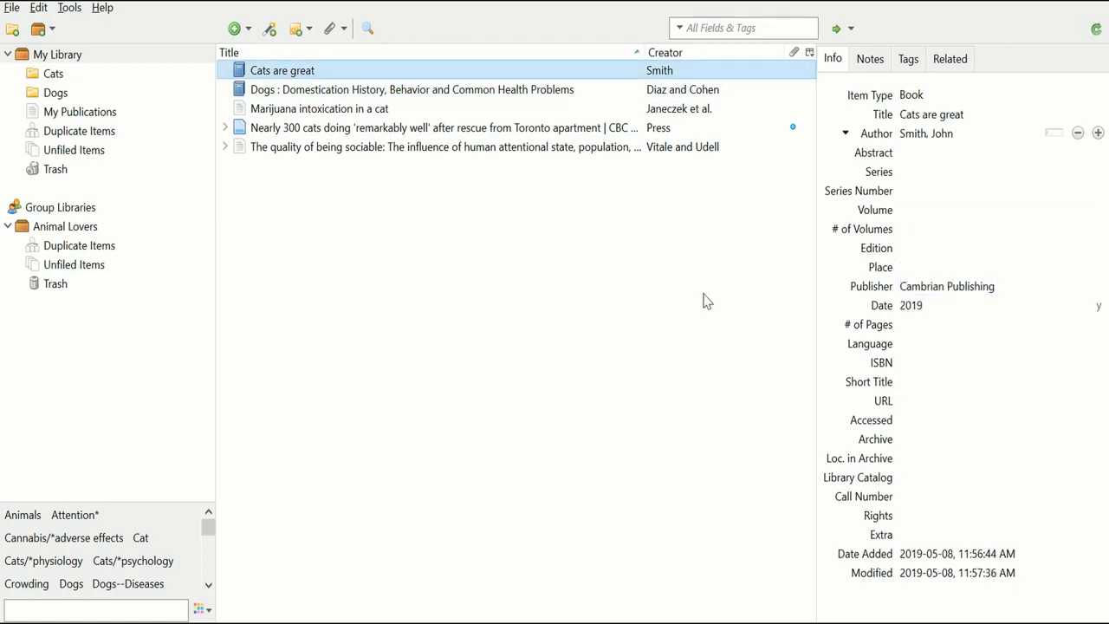